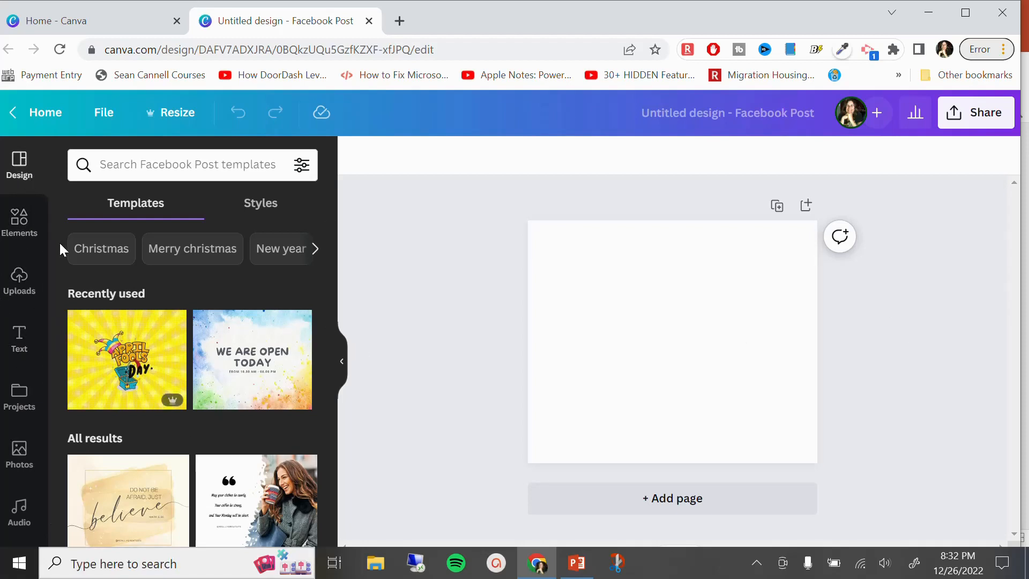
# Step: Maximize the browser window and open Canva's Text to Image app for the blank Facebook post design
pyautogui.scroll(-2, 50, 244)
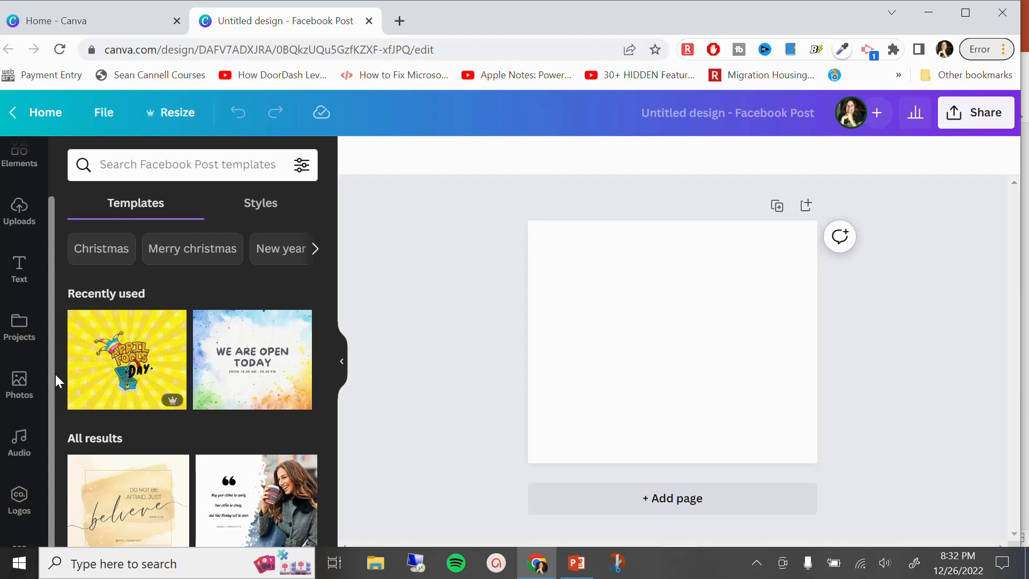
pyautogui.scroll(2, 52, 244)
pyautogui.scroll(-2, 40, 432)
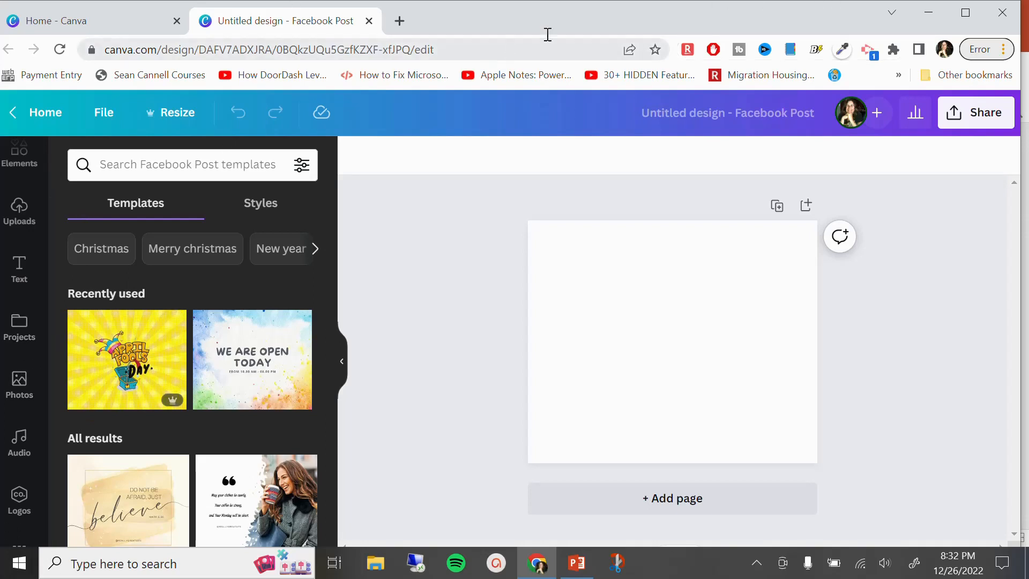
pyautogui.click(970, 24)
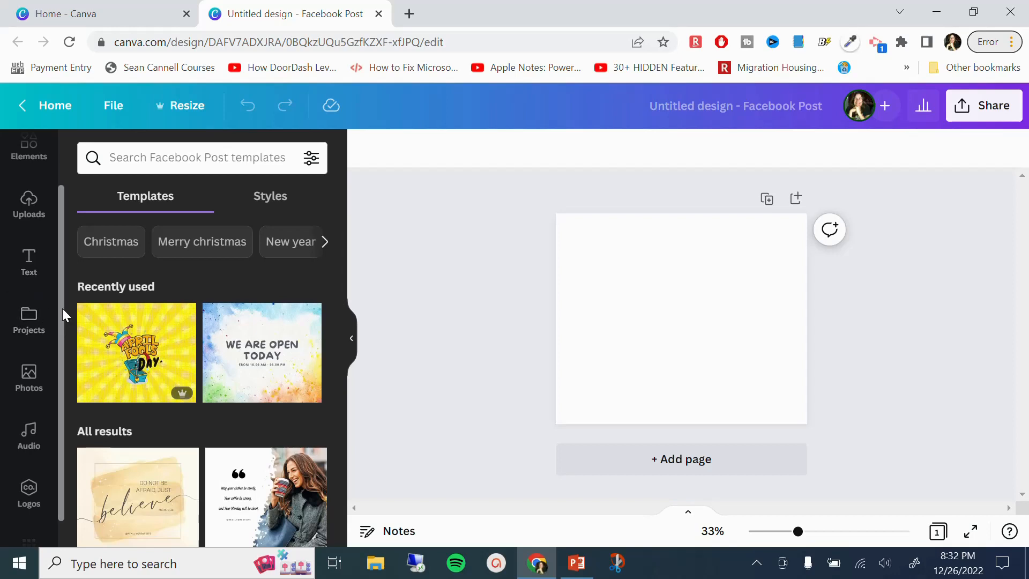
pyautogui.scroll(-1, 59, 452)
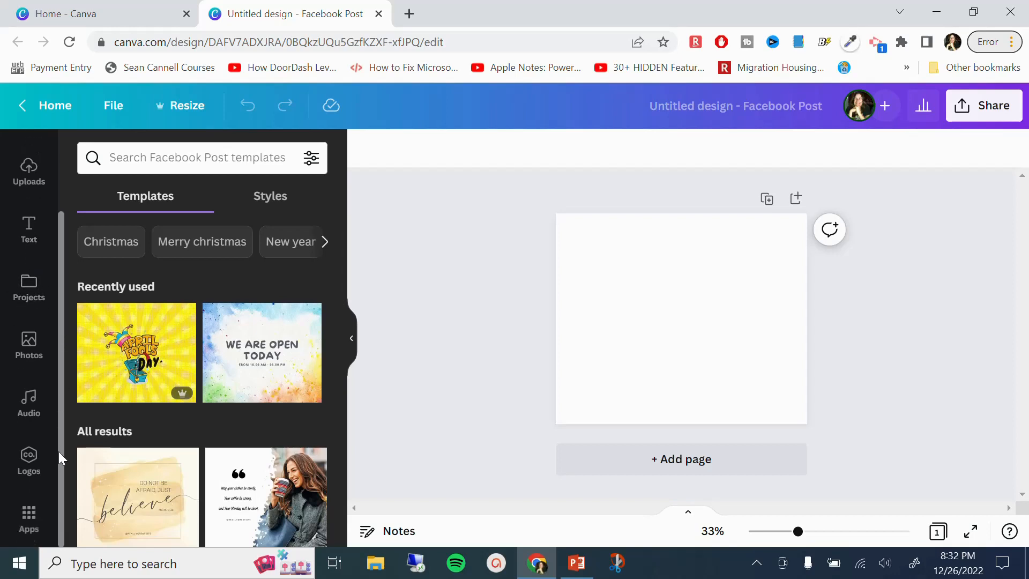
pyautogui.click(30, 522)
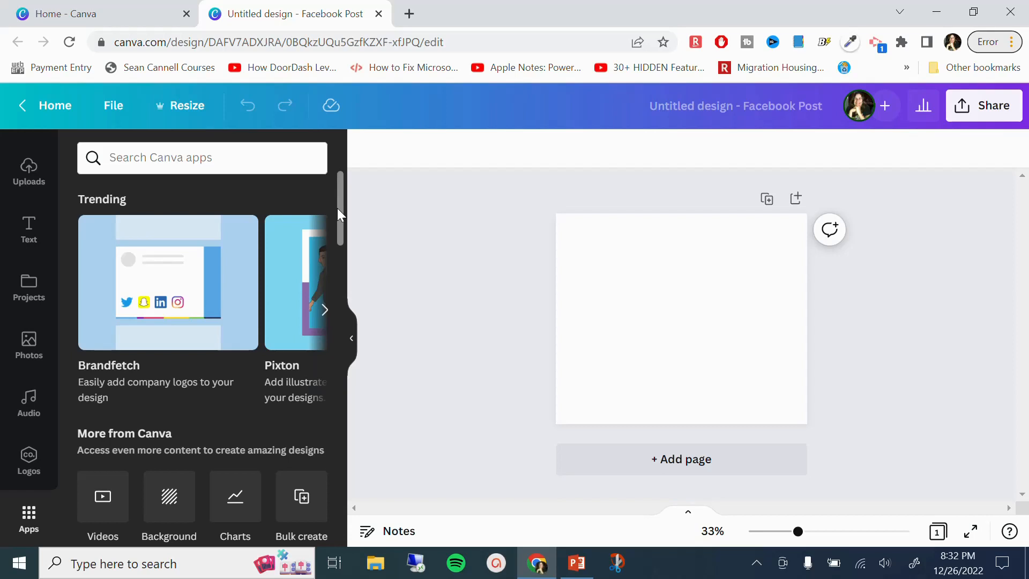
pyautogui.moveTo(338, 210); pyautogui.dragTo(365, 274)
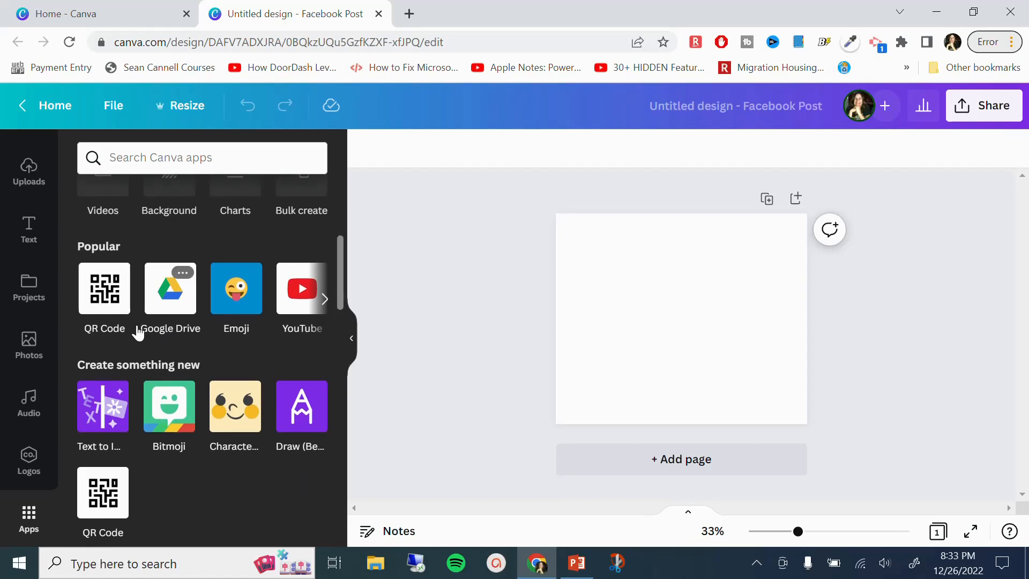
pyautogui.click(97, 416)
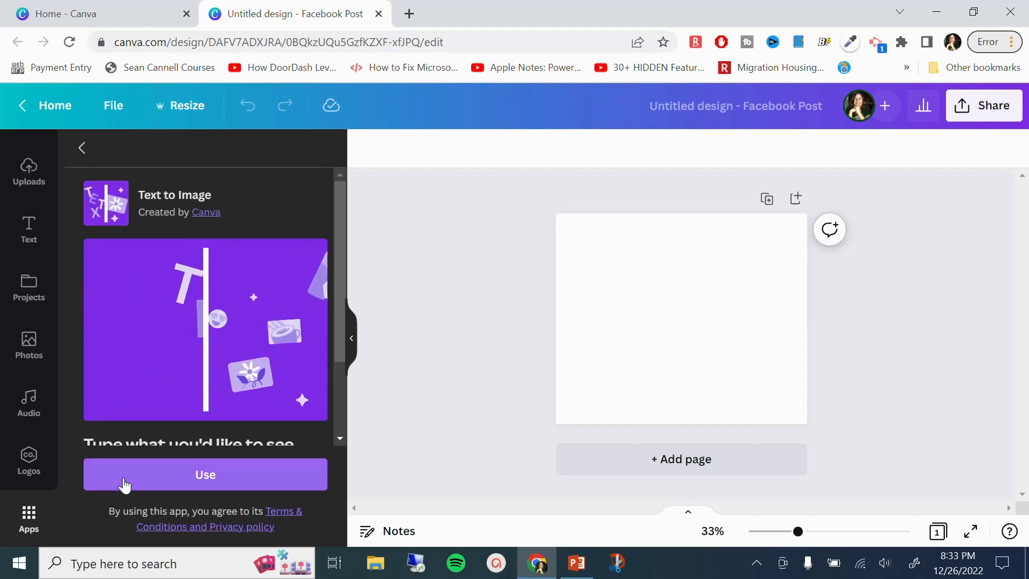
pyautogui.click(222, 482)
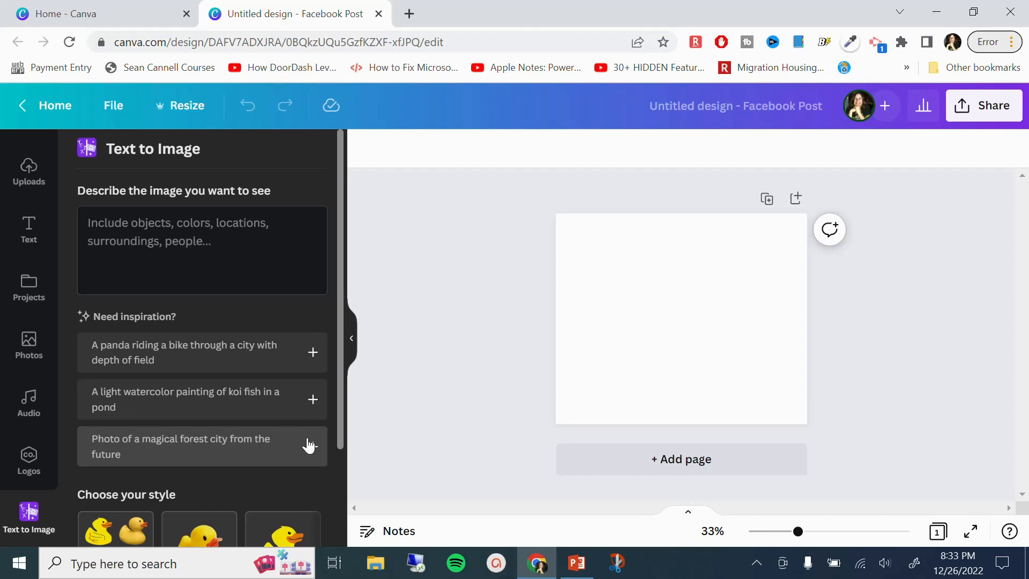
# Step: Browse the image styles that Text to Image offers, through to Concept art
pyautogui.scroll(-3, 311, 435)
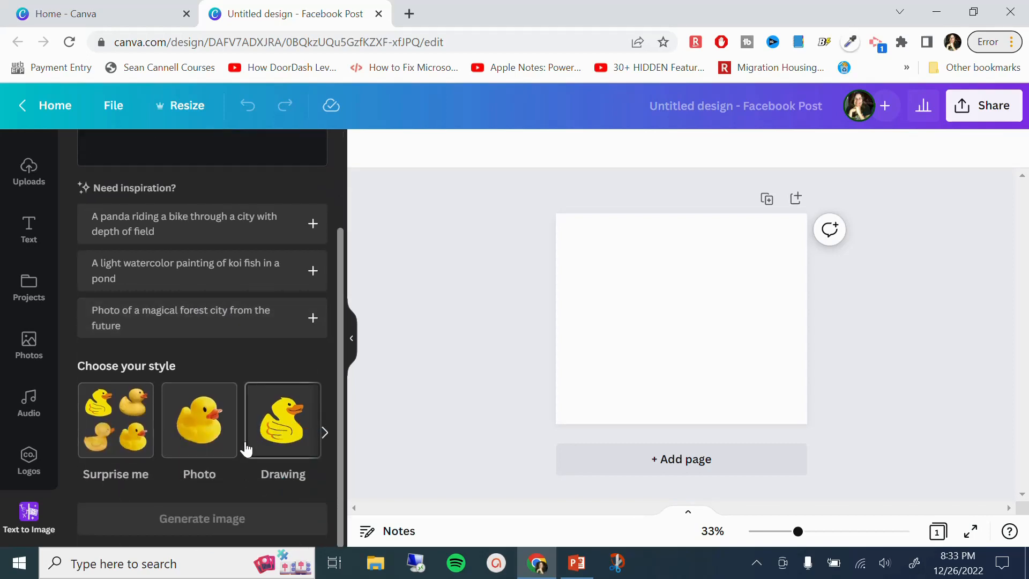
pyautogui.click(324, 433)
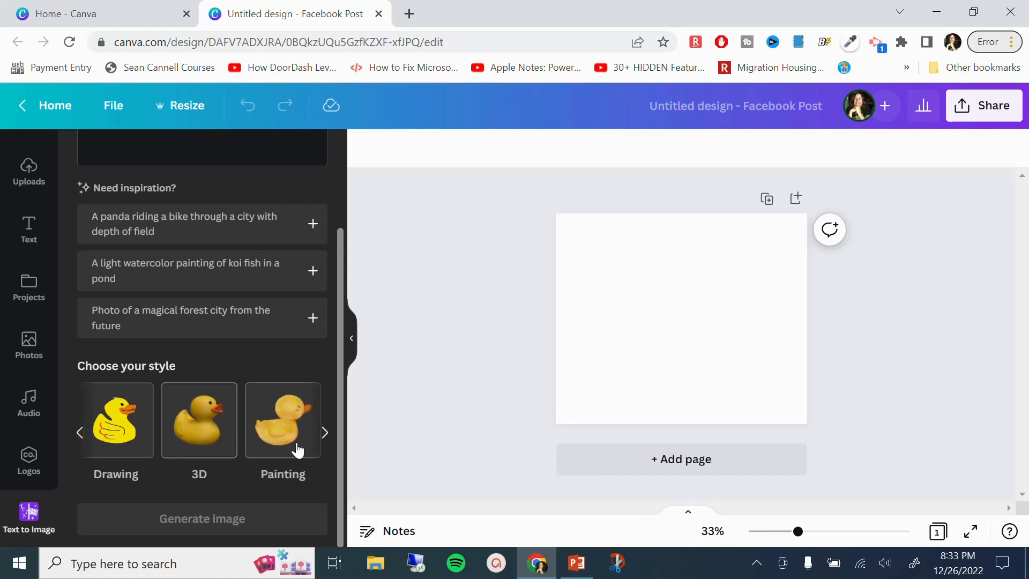
pyautogui.click(324, 433)
pyautogui.click(324, 434)
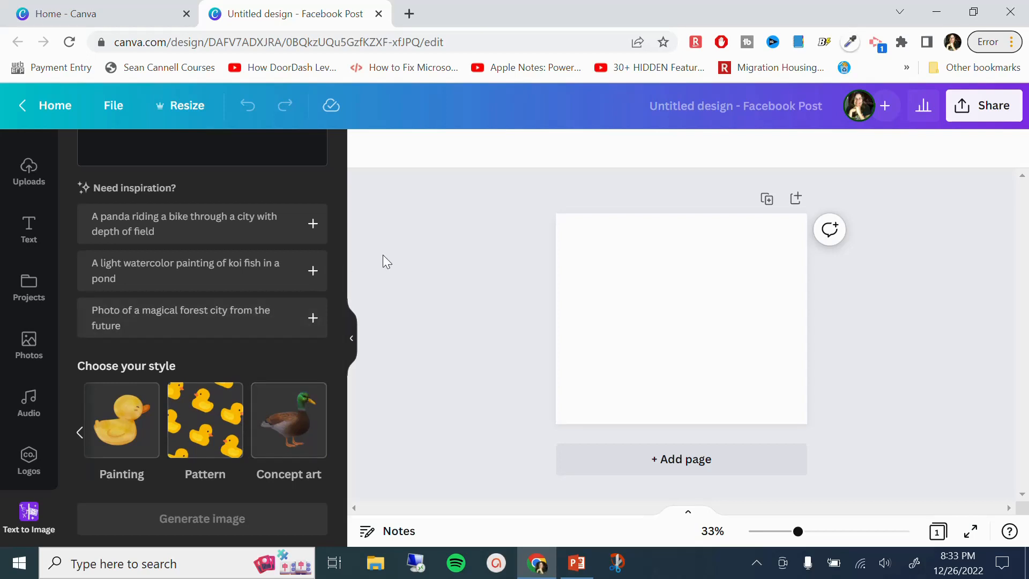
pyautogui.scroll(2, 128, 491)
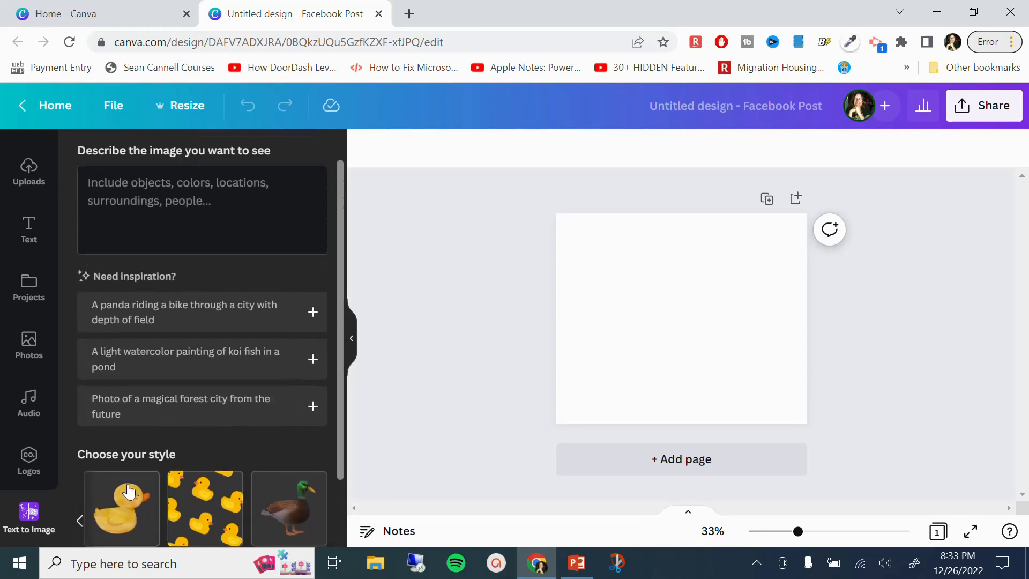
pyautogui.scroll(1, 131, 495)
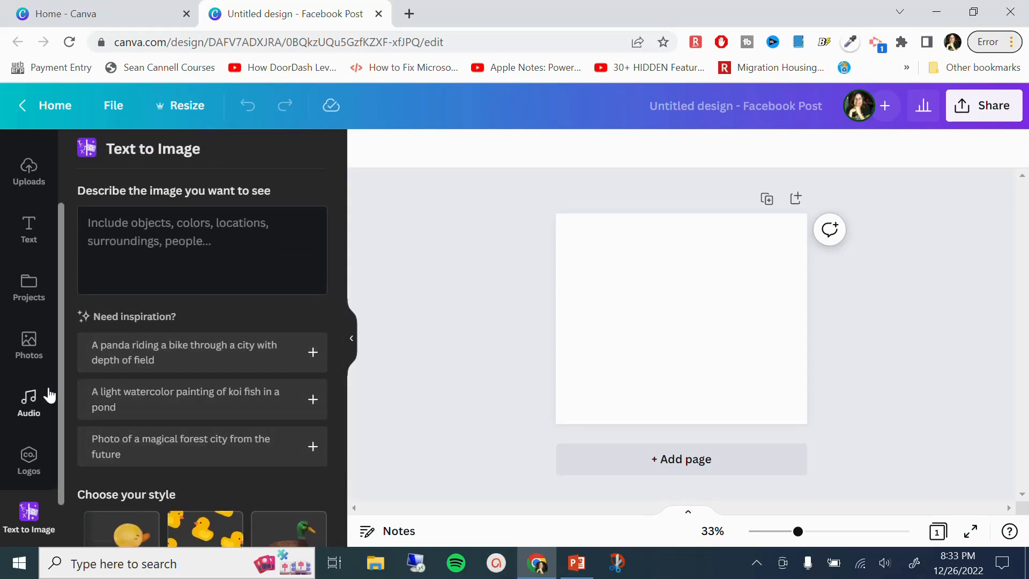
# Step: Generate Painting-style images from the description "colorful butterfly on a pink flower"
pyautogui.click(147, 224)
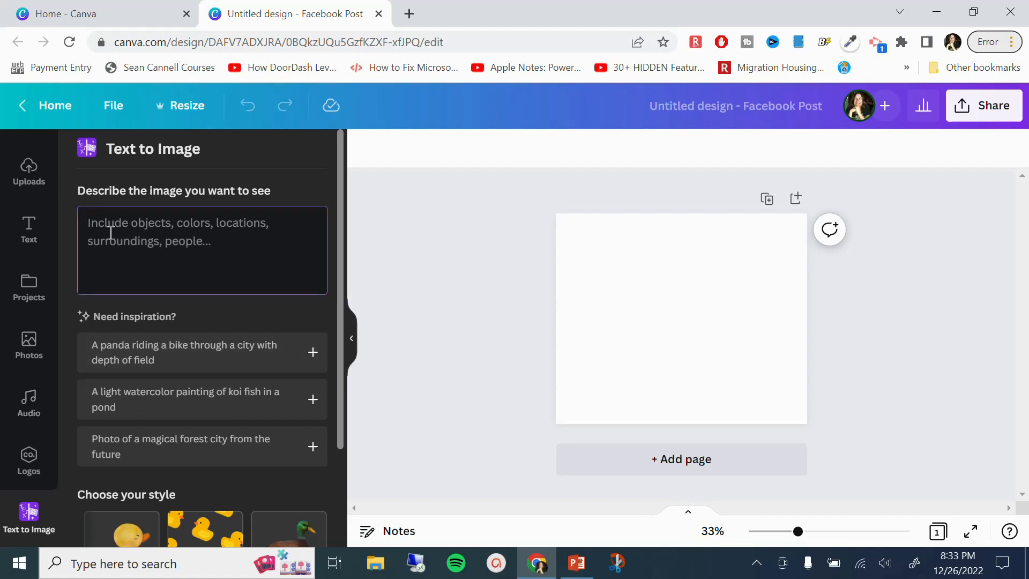
pyautogui.write('co')
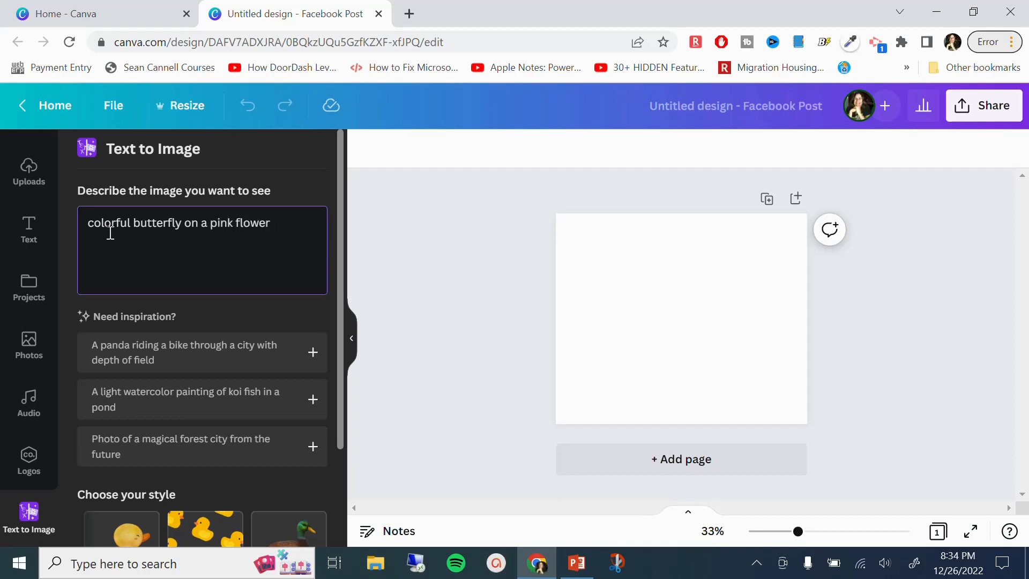
pyautogui.click(341, 379)
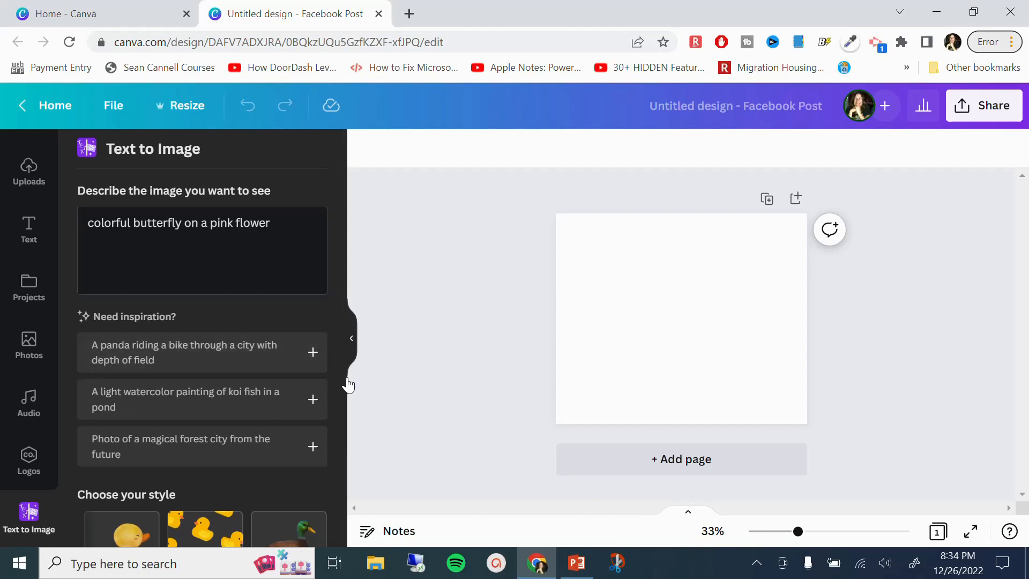
pyautogui.scroll(-1, 268, 482)
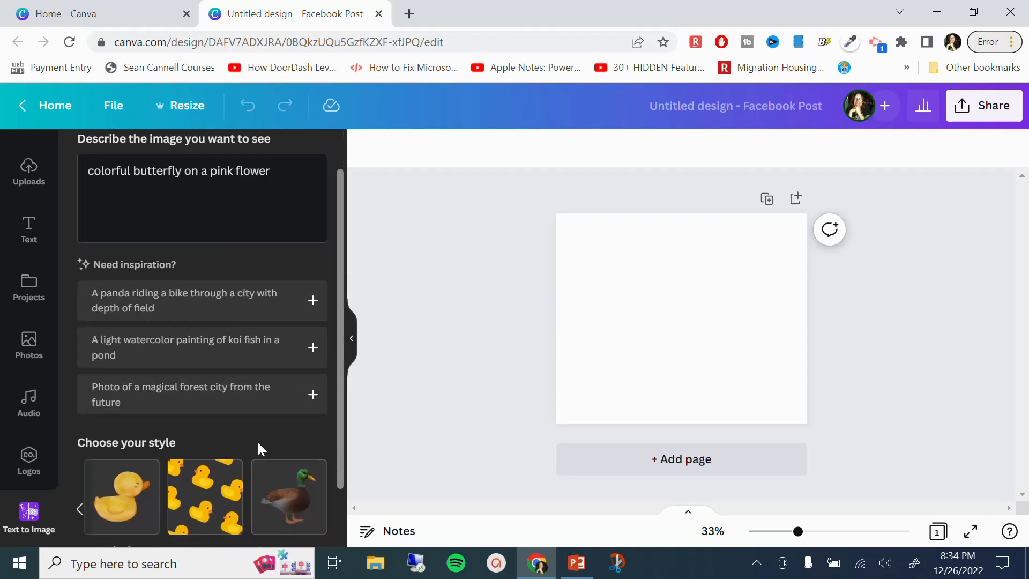
pyautogui.scroll(-2, 260, 448)
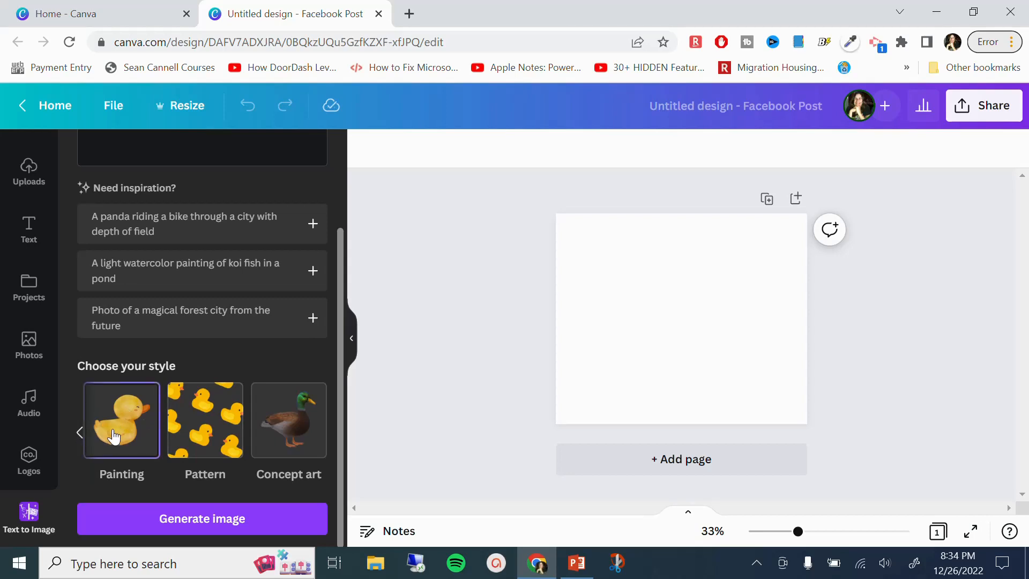
pyautogui.click(208, 527)
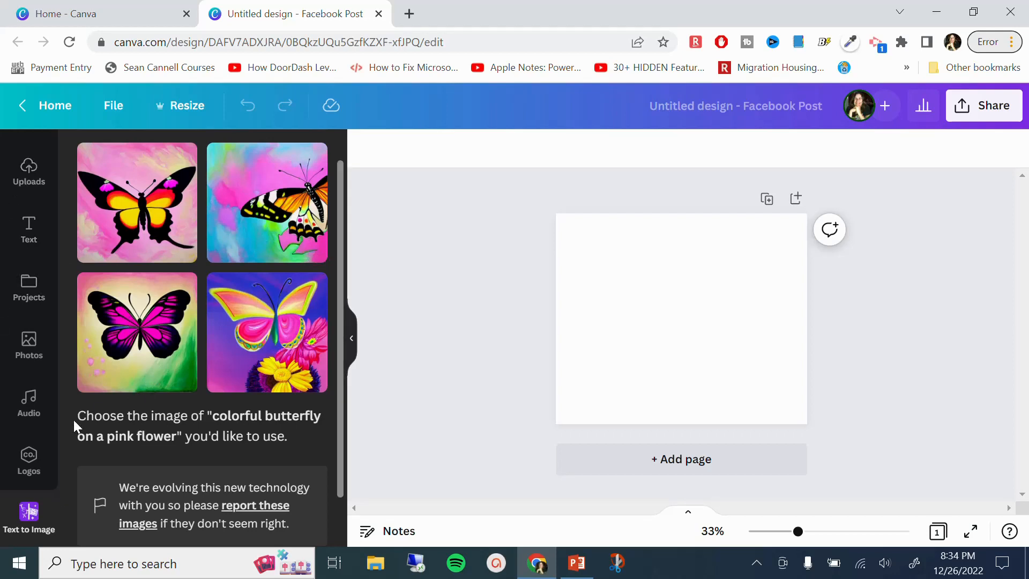
# Step: Start again and generate Photo-style images from "colorful butterfly on a bed of roses with a cloudy sky and a bumble bee flying nearby"
pyautogui.scroll(-1, 122, 403)
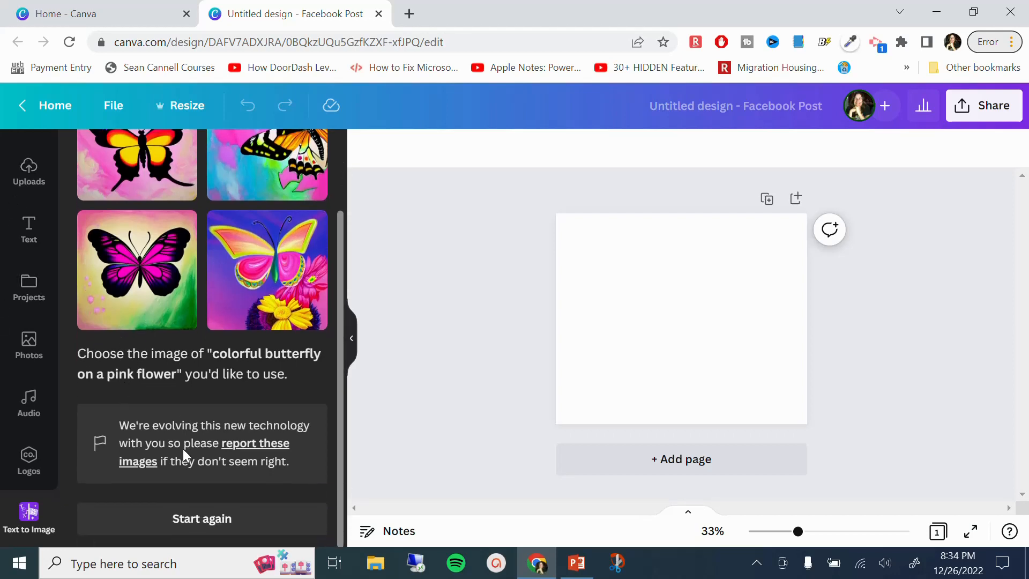
pyautogui.click(194, 533)
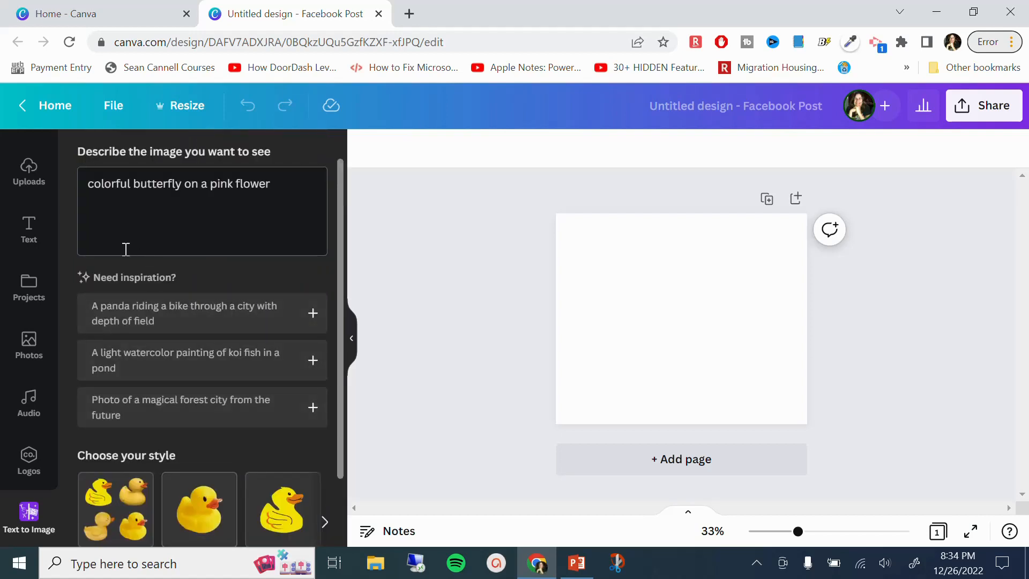
pyautogui.scroll(1, 129, 244)
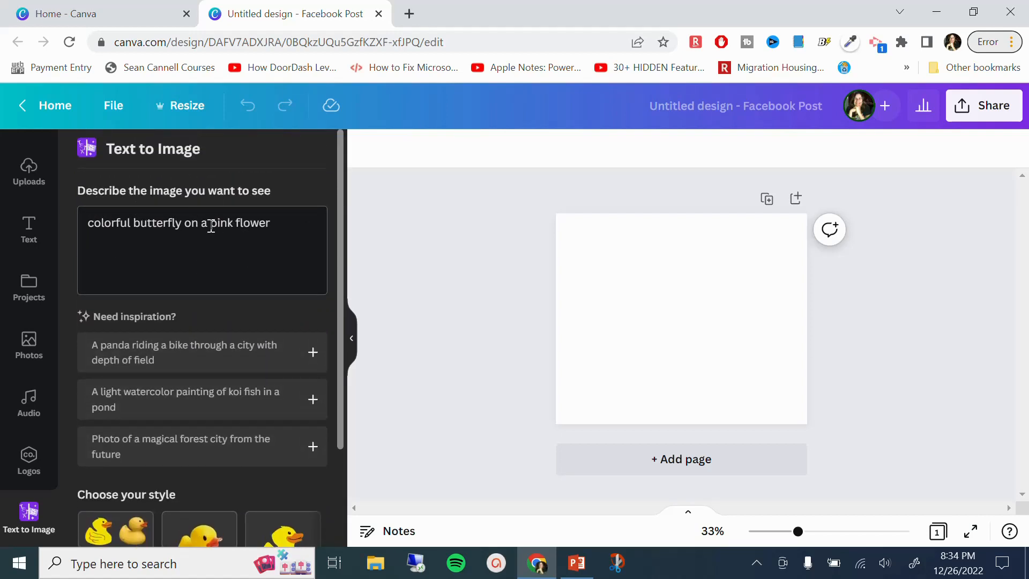
pyautogui.moveTo(211, 225); pyautogui.dragTo(278, 225)
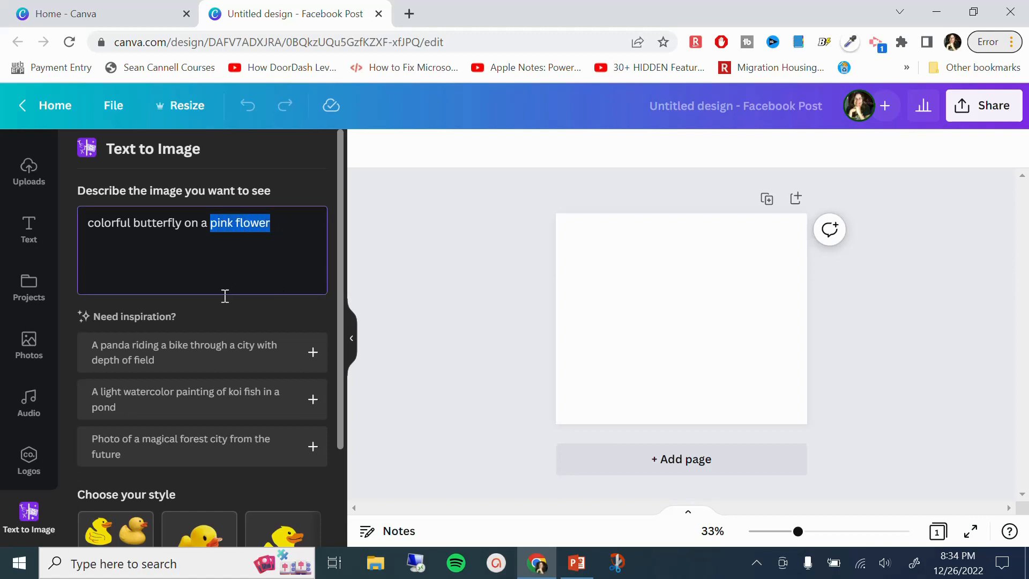
pyautogui.write('bed ')
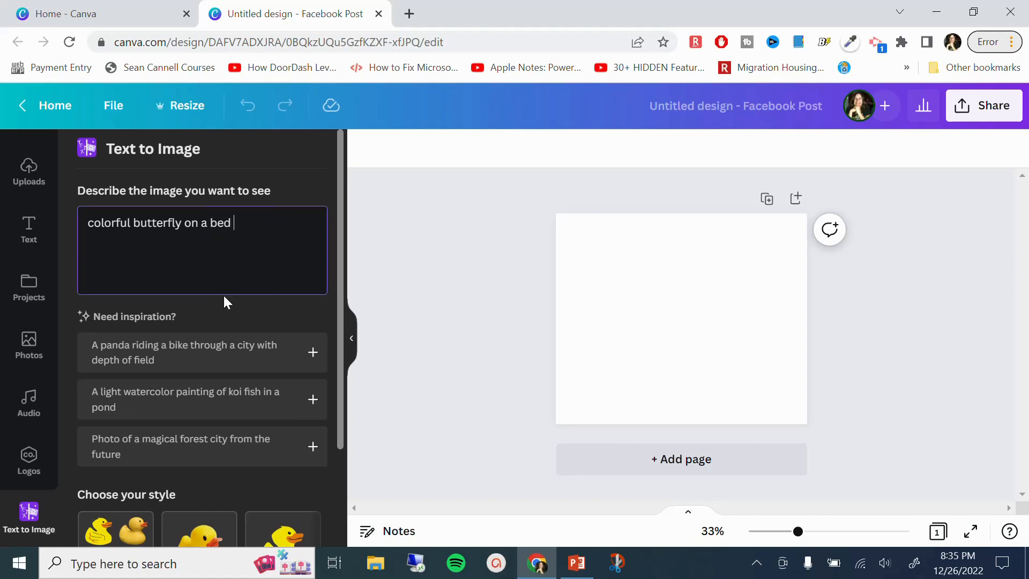
pyautogui.write('of roses,  with a')
pyautogui.hotkey('ctrl', '+')
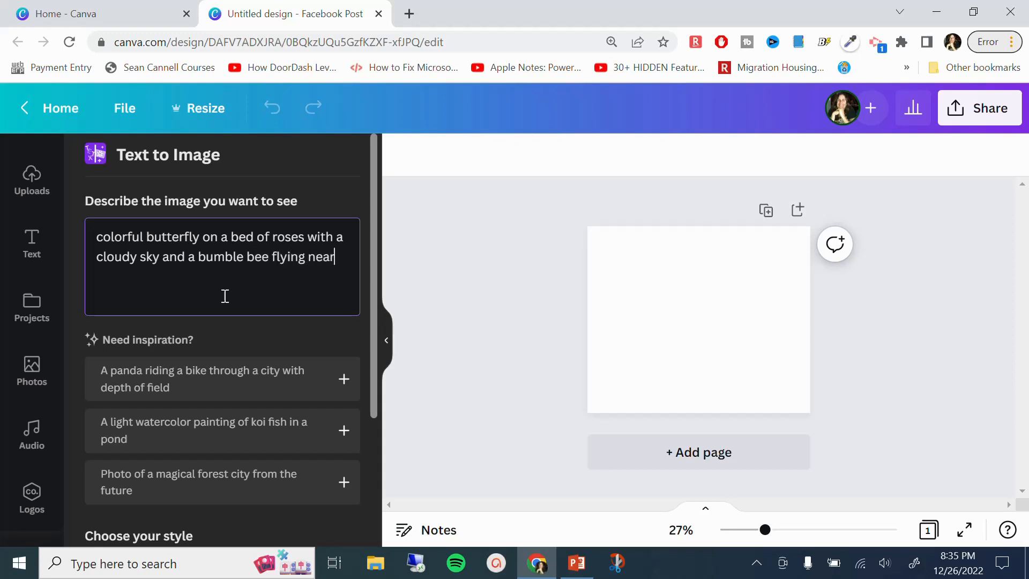
pyautogui.write('by')
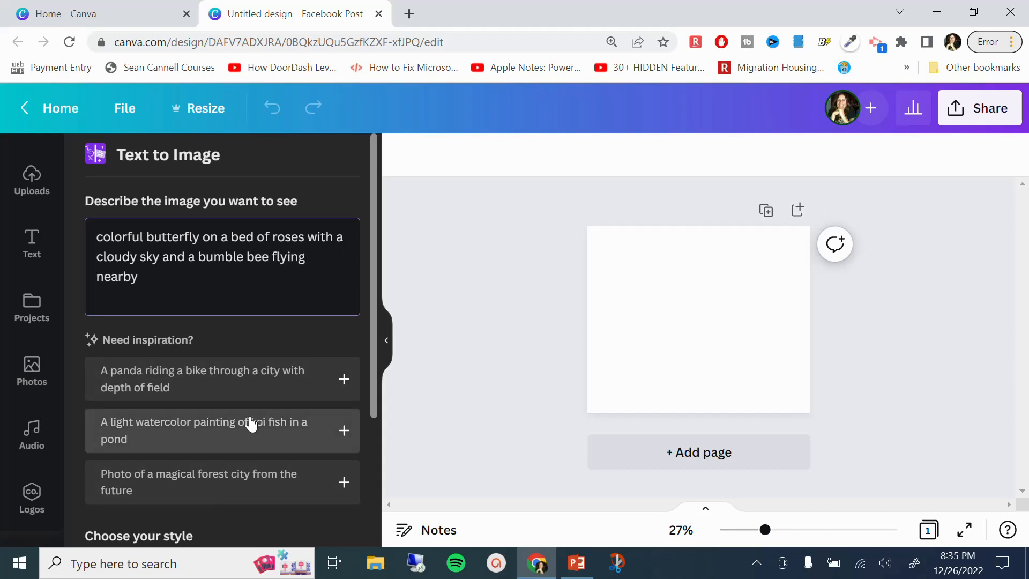
pyautogui.moveTo(376, 384); pyautogui.dragTo(369, 513)
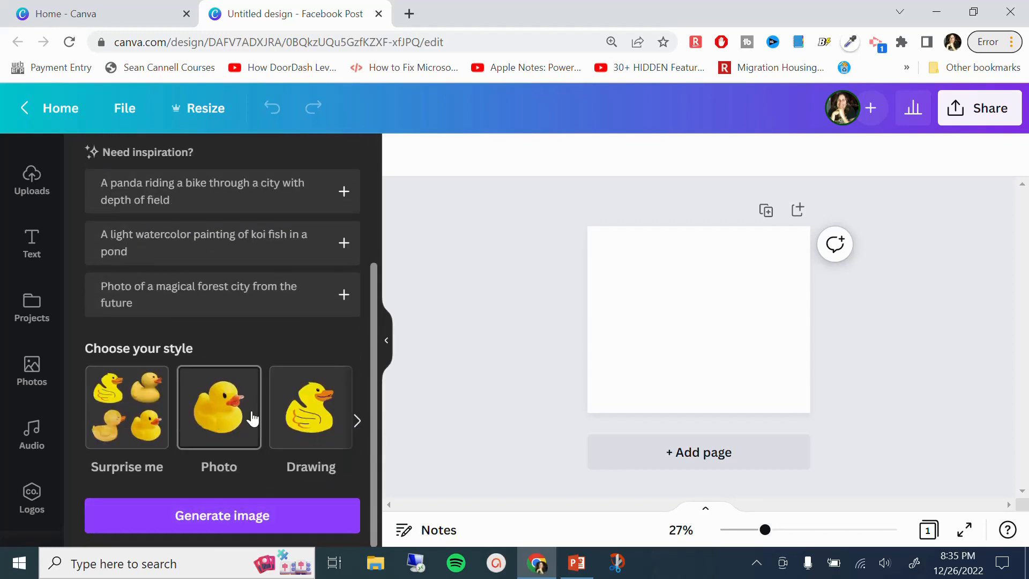
pyautogui.click(211, 519)
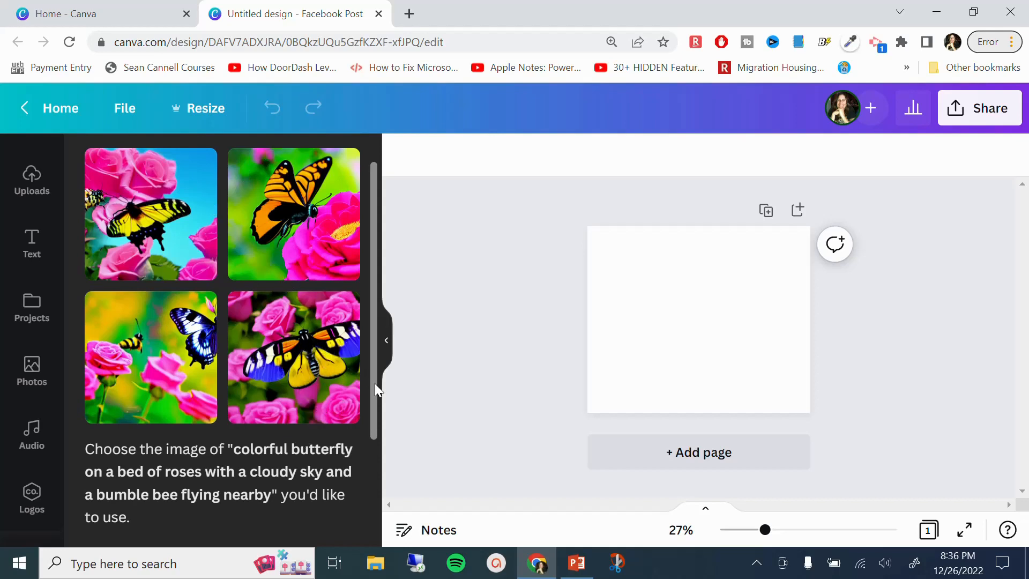
# Step: Start again, append ", taken with a Nikon D750" to the description, and generate Photo-style images
pyautogui.moveTo(375, 383); pyautogui.dragTo(384, 496)
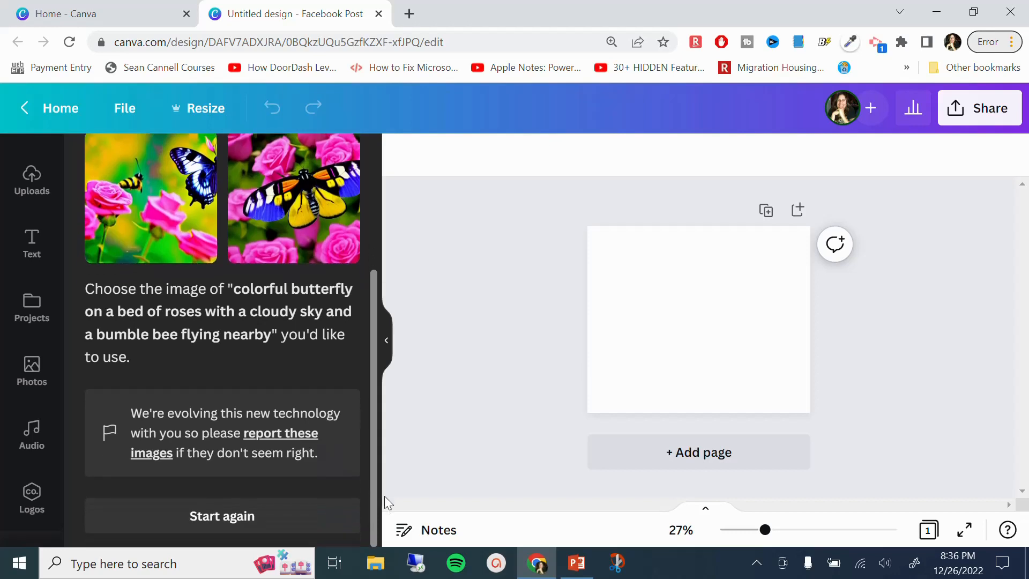
pyautogui.click(225, 528)
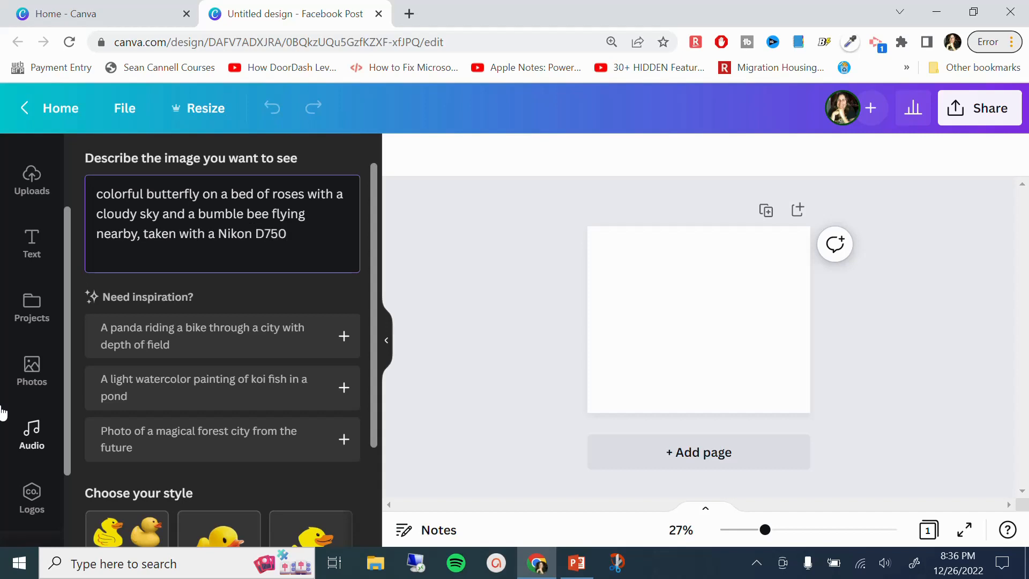
pyautogui.scroll(-3, 87, 482)
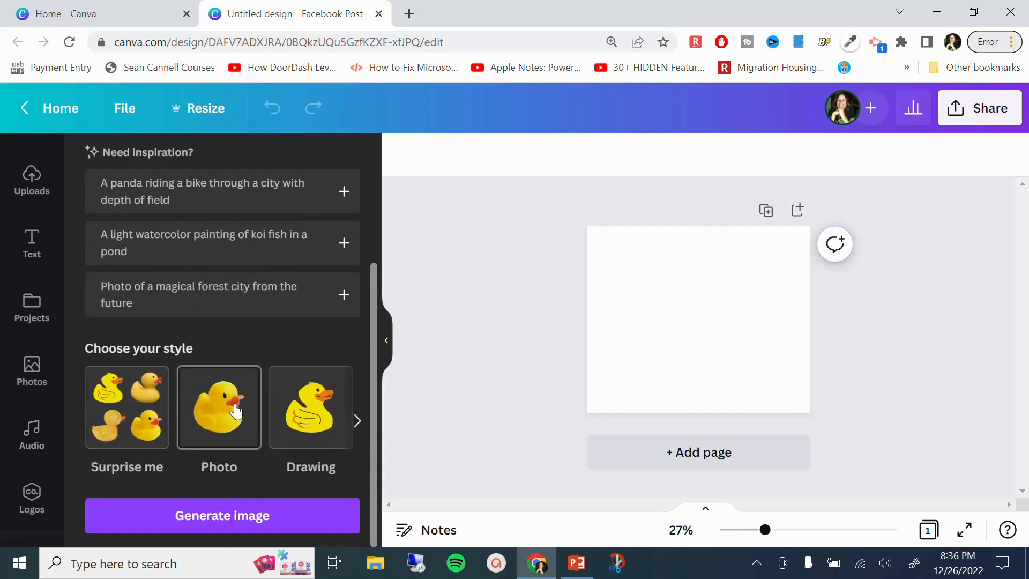
pyautogui.click(244, 513)
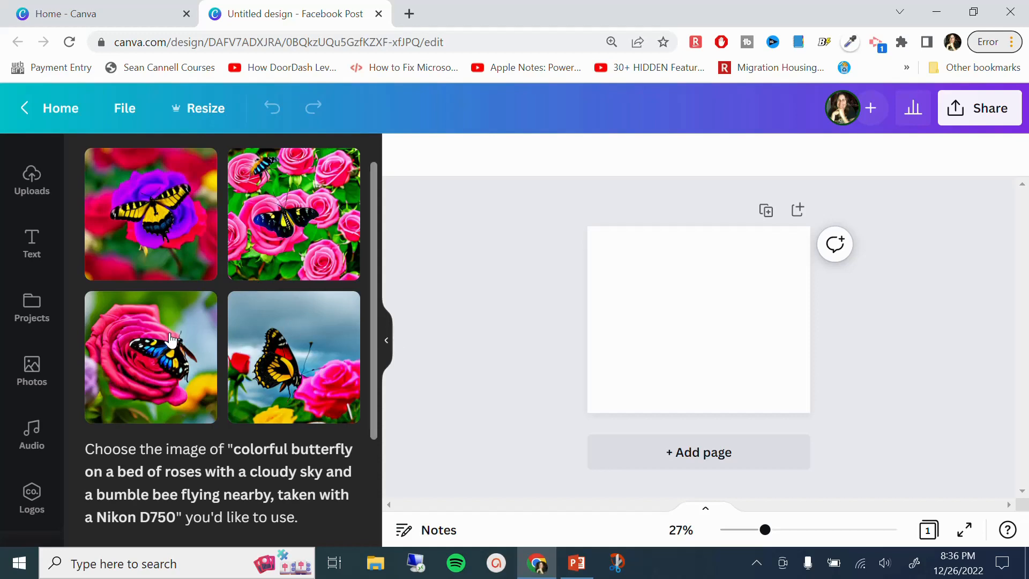
# Step: Add the generated image of the blue butterfly on a large pink rose to the page and enlarge it to cover the whole page
pyautogui.click(172, 340)
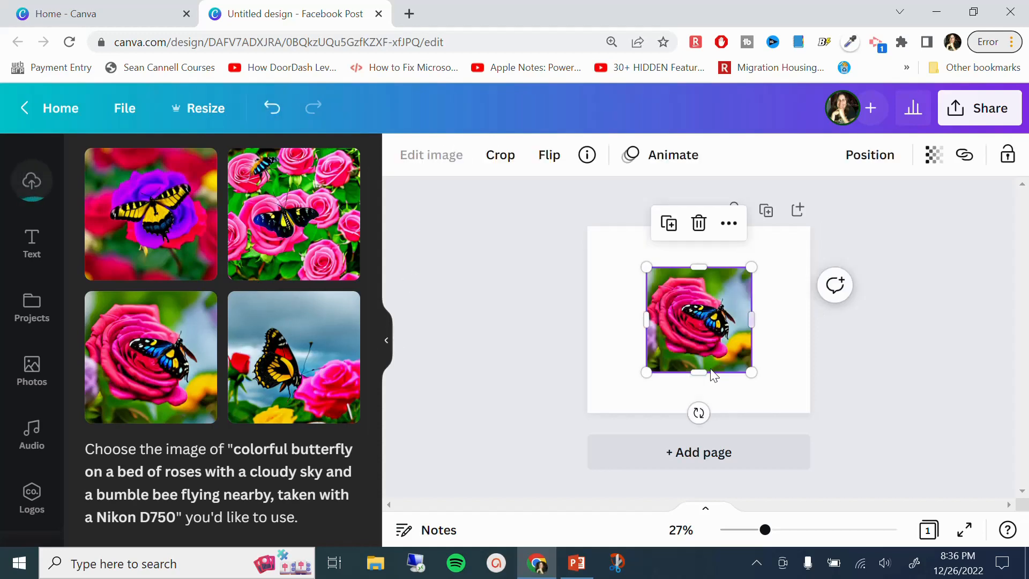
pyautogui.moveTo(649, 372); pyautogui.dragTo(549, 415)
pyautogui.moveTo(754, 264); pyautogui.dragTo(833, 187)
pyautogui.moveTo(706, 286)
pyautogui.mouseDown()
pyautogui.moveTo(736, 291)
pyautogui.moveTo(701, 291)
pyautogui.mouseUp()
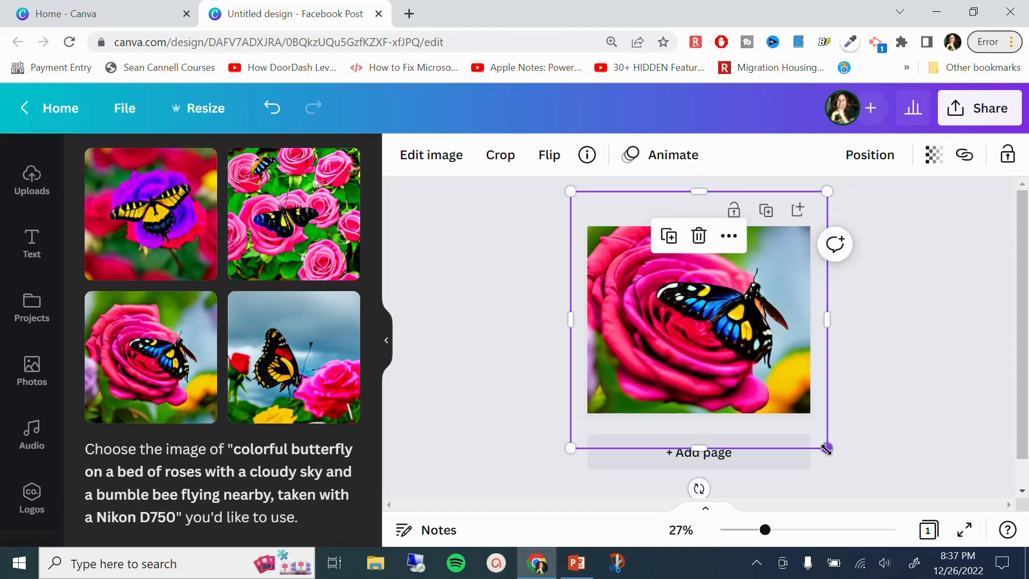
pyautogui.moveTo(826, 449); pyautogui.dragTo(875, 432)
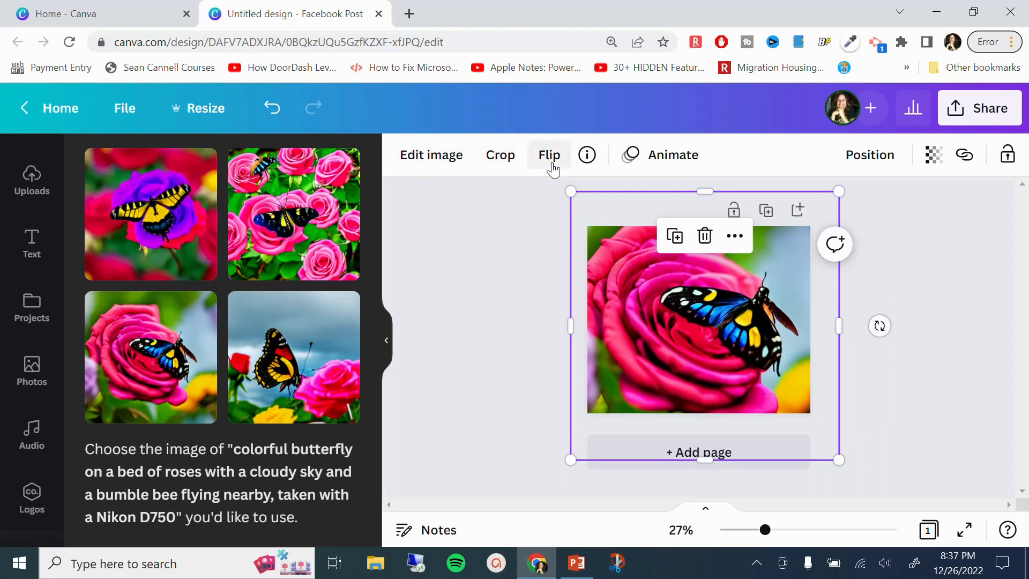
# Step: Check the transparency setting of the butterfly image on the page, close it and deselect the image
pyautogui.click(935, 159)
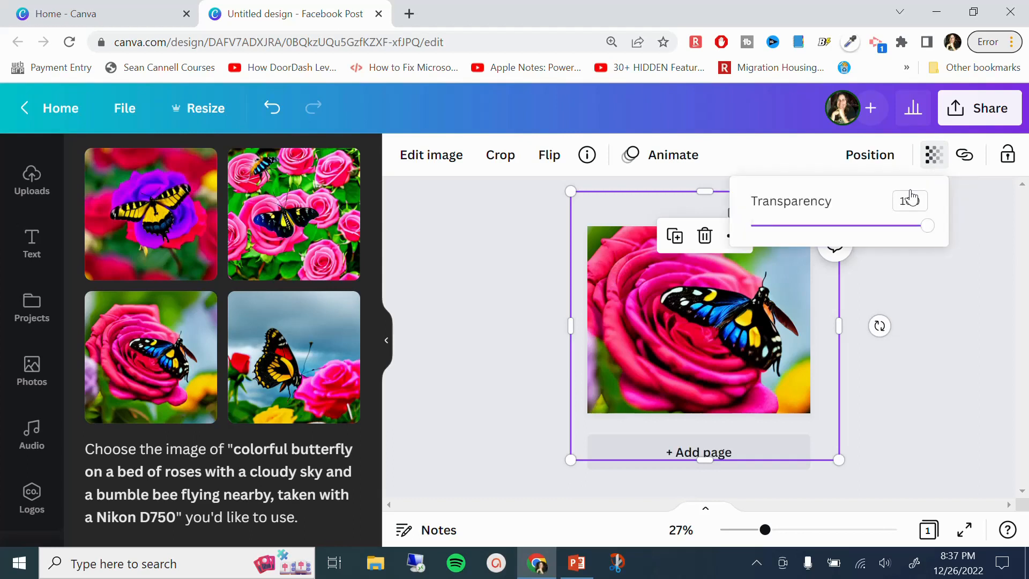
pyautogui.moveTo(925, 232)
pyautogui.mouseDown()
pyautogui.moveTo(857, 228)
pyautogui.moveTo(932, 235)
pyautogui.mouseUp()
pyautogui.click(932, 343)
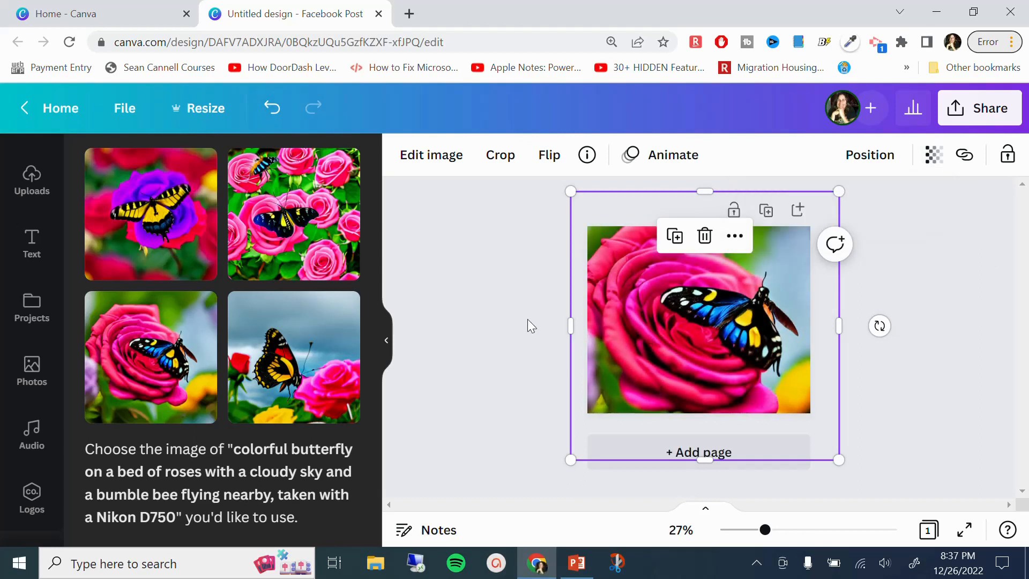
pyautogui.click(460, 277)
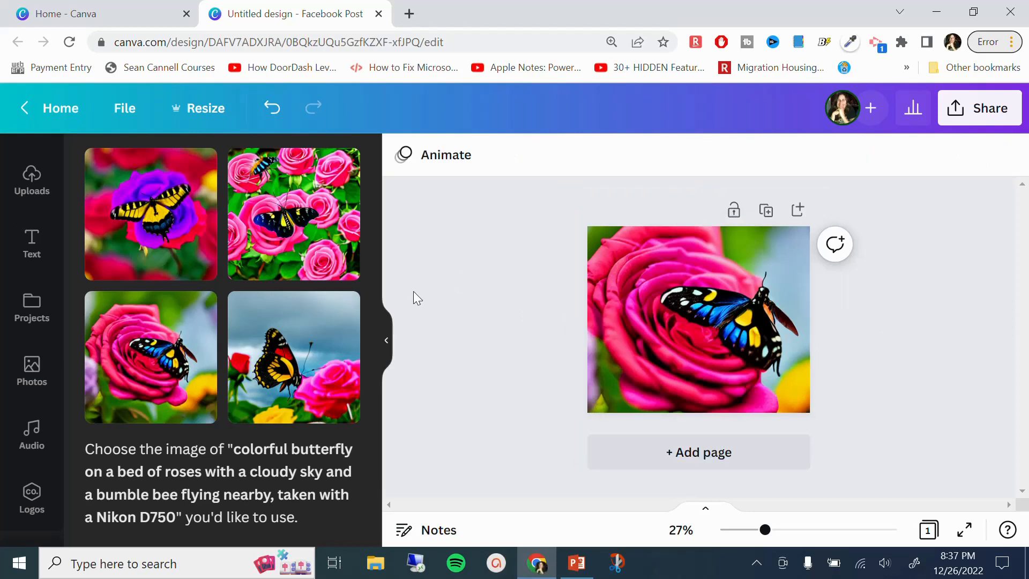
# Step: Start again and generate Drawing-style images from the description "kangaroo riding a tiny red bicycle down a cobblestone path"
pyautogui.moveTo(372, 362); pyautogui.dragTo(371, 509)
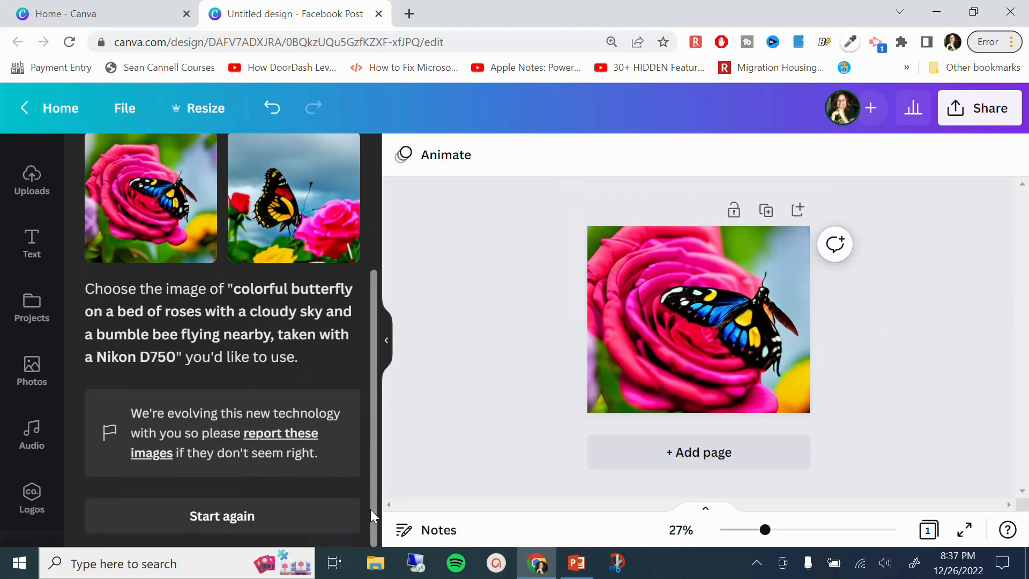
pyautogui.click(256, 518)
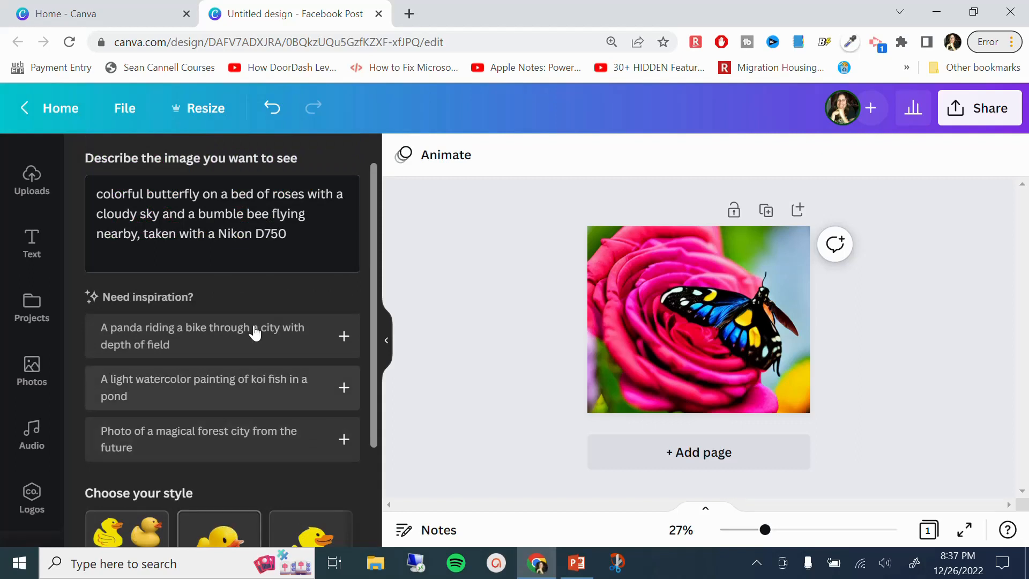
pyautogui.moveTo(301, 238); pyautogui.dragTo(58, 189)
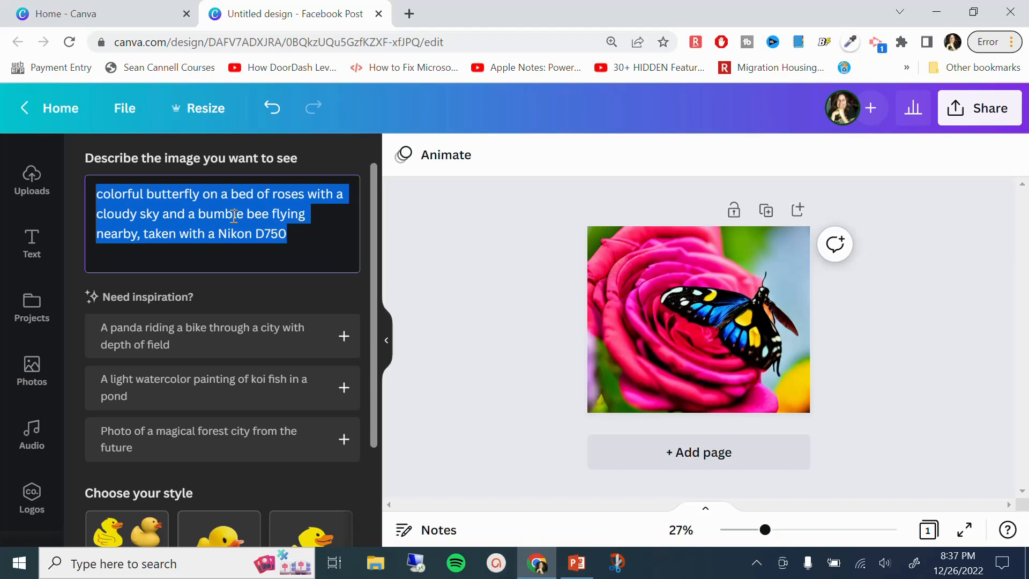
pyautogui.write('lk')
pyautogui.press('BackSpace')
pyautogui.write('kan')
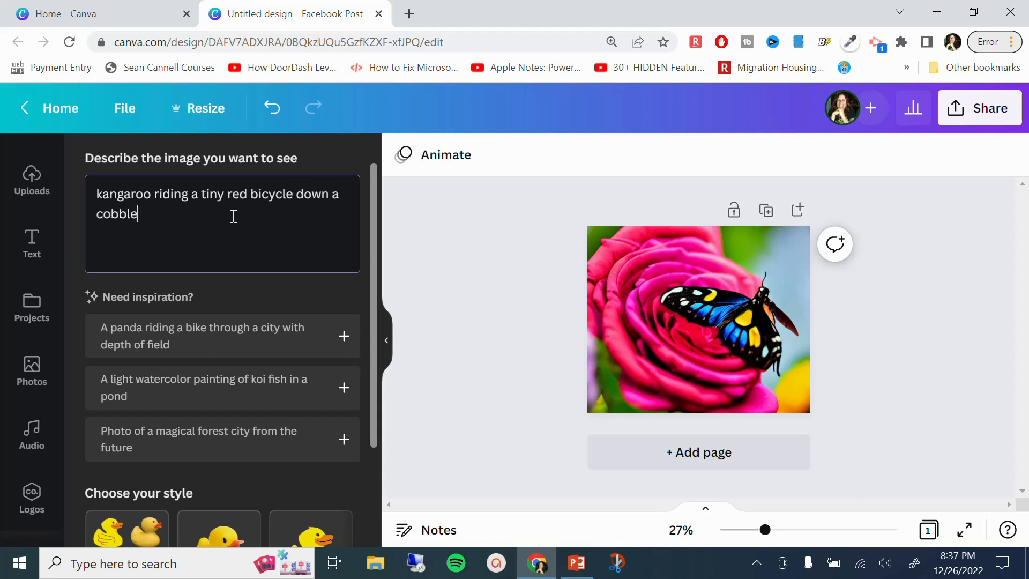
pyautogui.write('path')
pyautogui.scroll(-3, 142, 407)
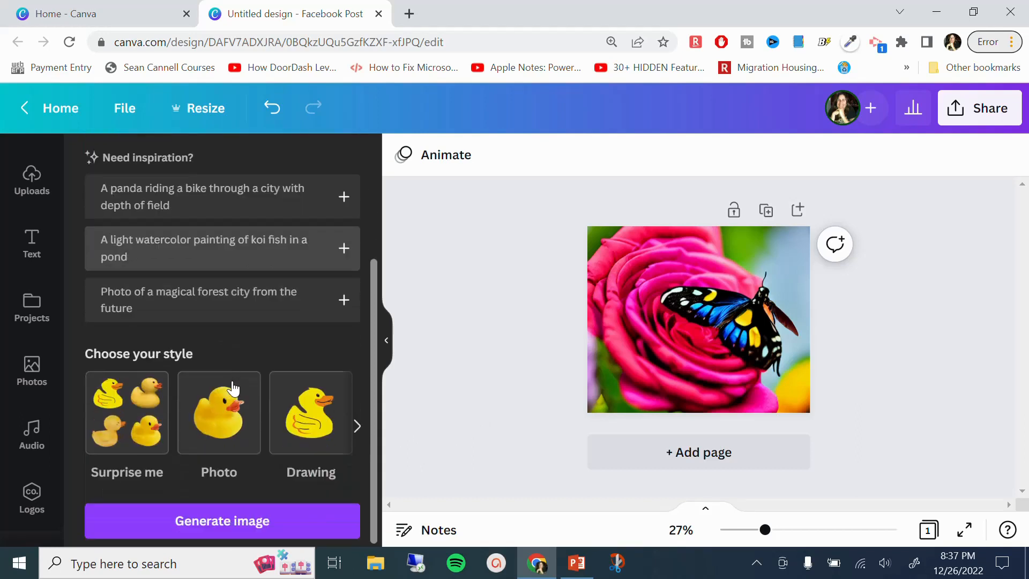
pyautogui.click(310, 407)
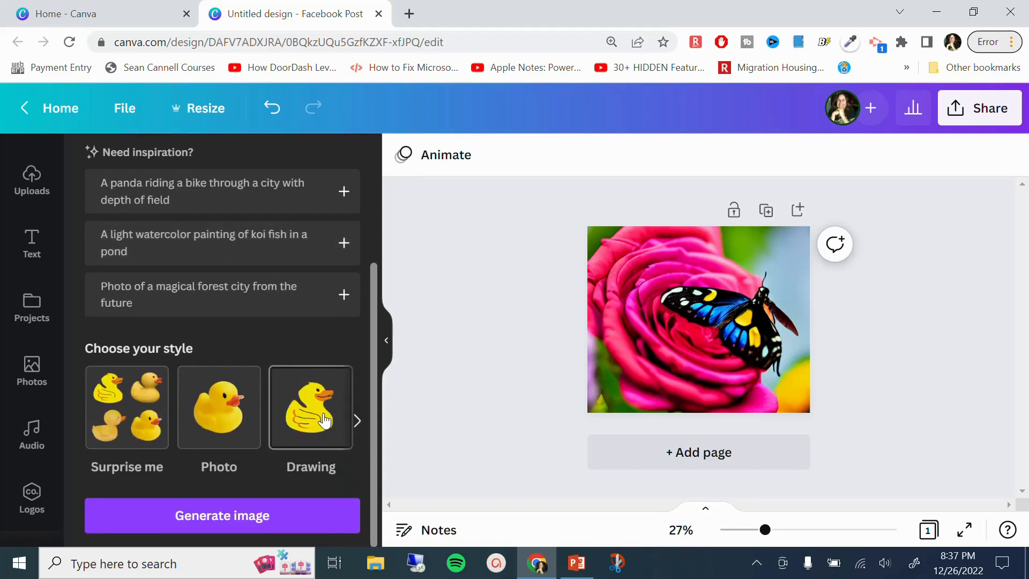
pyautogui.click(265, 517)
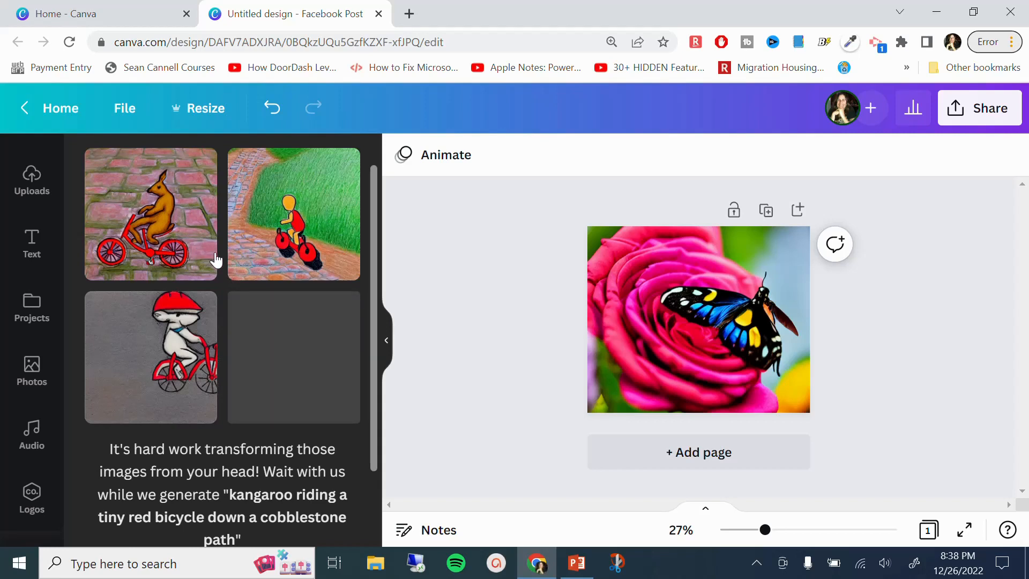
pyautogui.scroll(-2, 236, 458)
pyautogui.scroll(2, 239, 438)
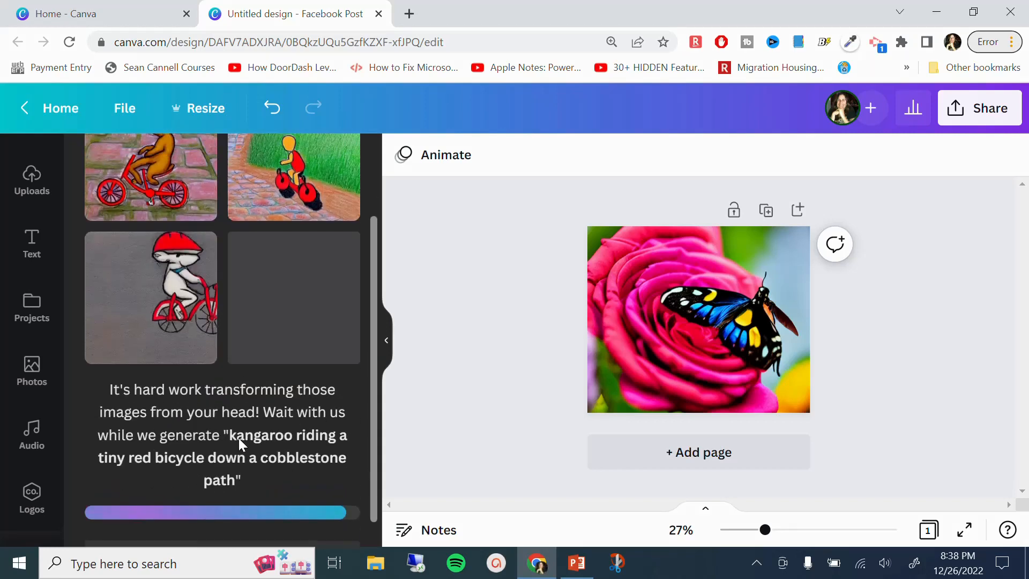
pyautogui.scroll(-2, 233, 474)
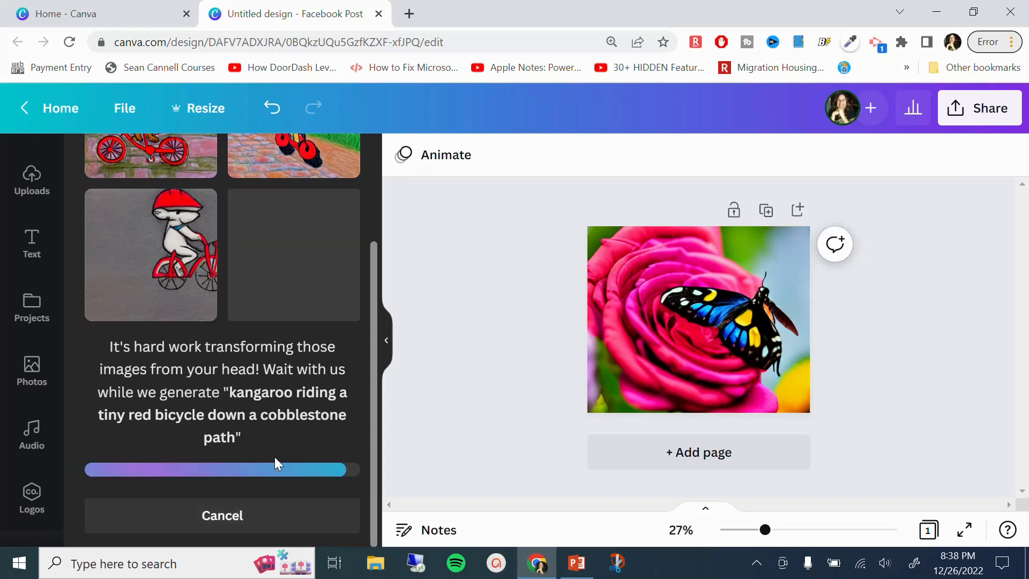
pyautogui.scroll(2, 276, 446)
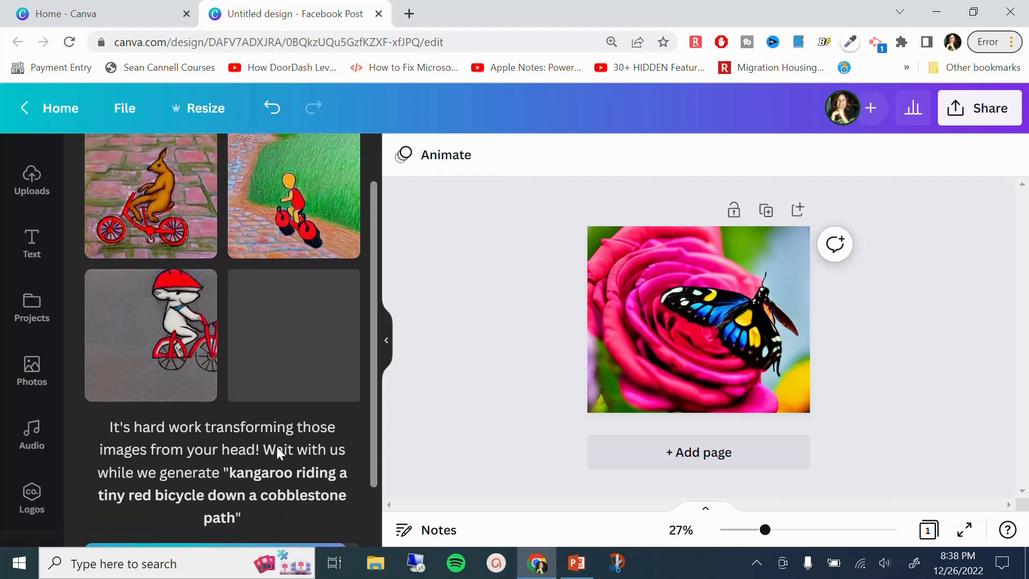
pyautogui.scroll(2, 276, 445)
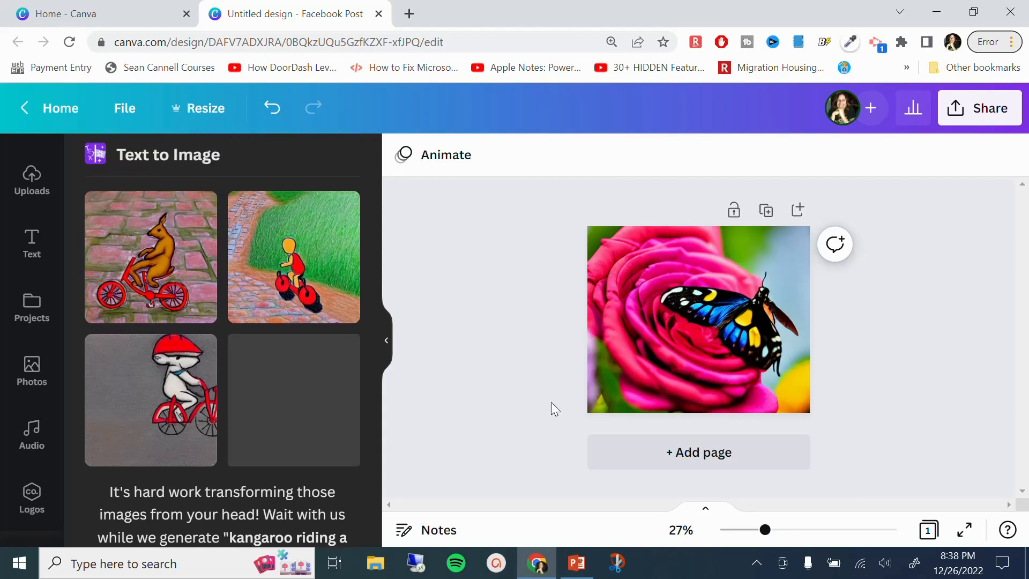
# Step: Add a blank second page to the design and start the image generation again
pyautogui.click(676, 456)
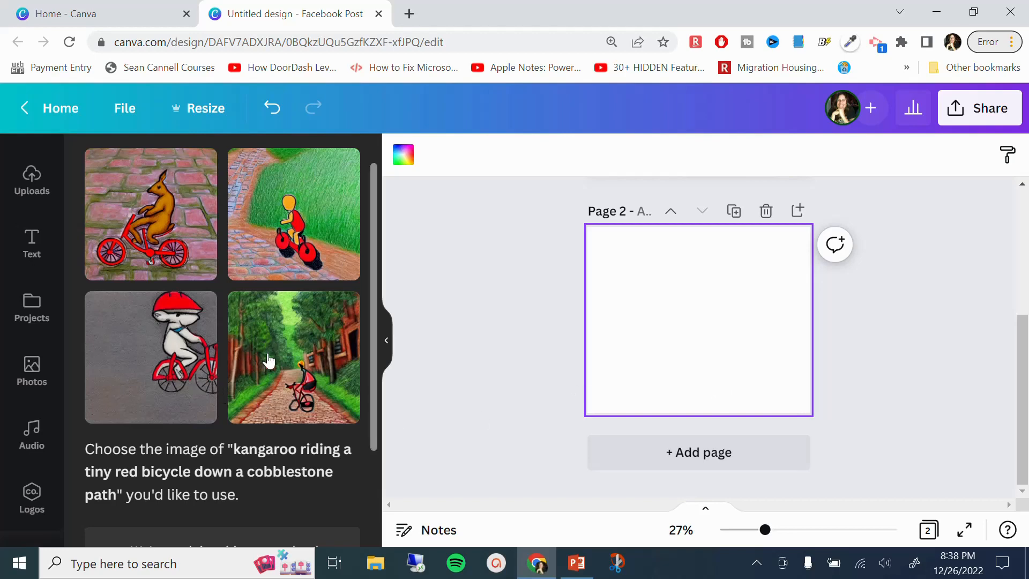
pyautogui.scroll(-3, 270, 429)
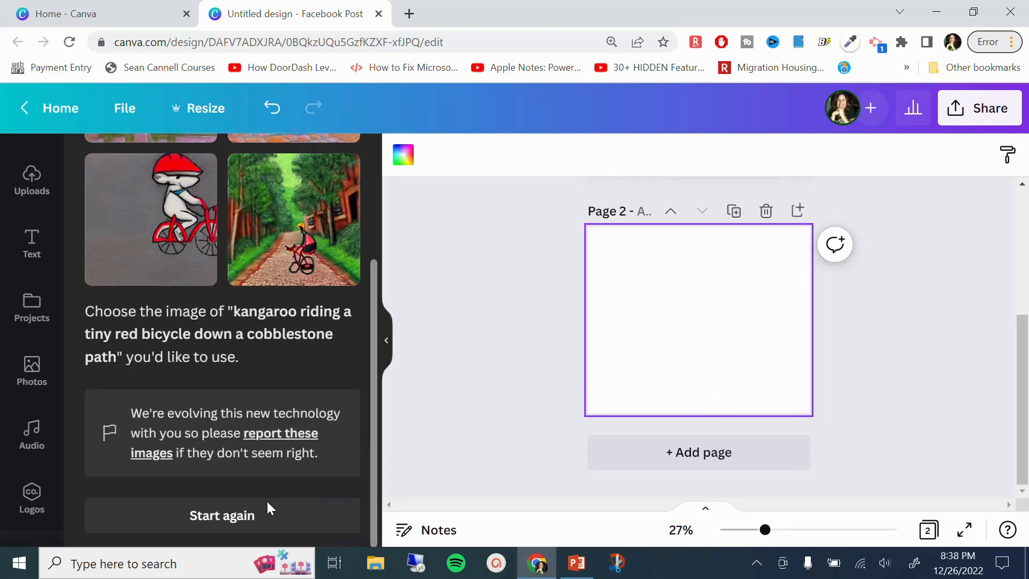
pyautogui.click(234, 515)
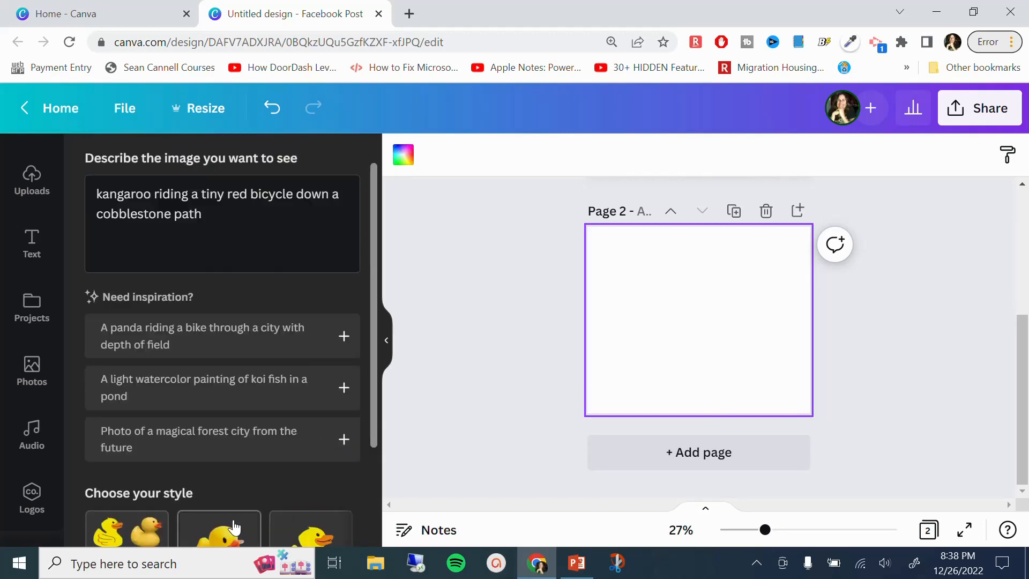
# Step: Generate images in the Surprise me style from "city skyline with an alien spaceship flying above, with bright lights and spectacular sky background"
pyautogui.click(218, 219)
pyautogui.hotkey('ctrl', 'a')
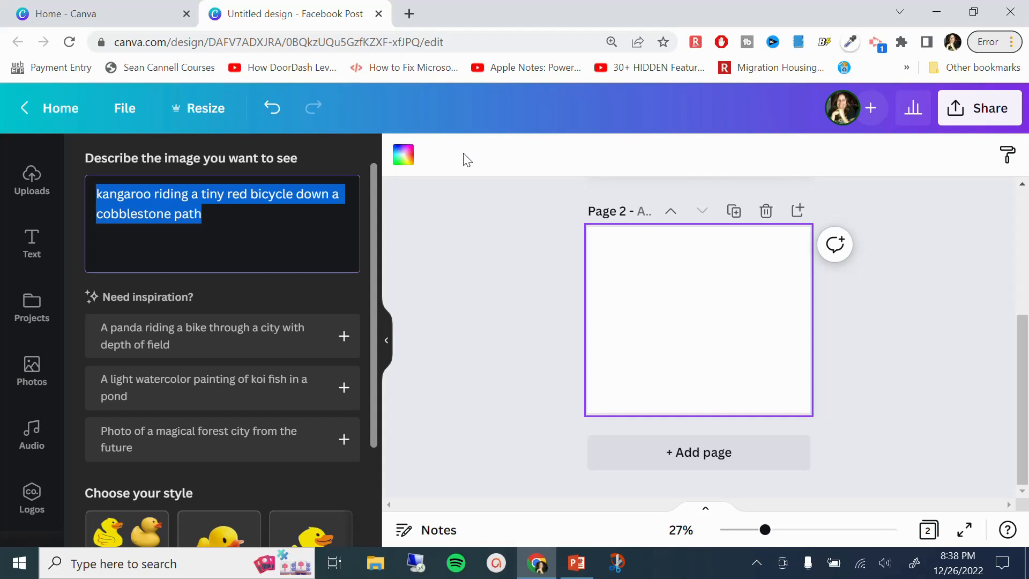
pyautogui.write('city skyl')
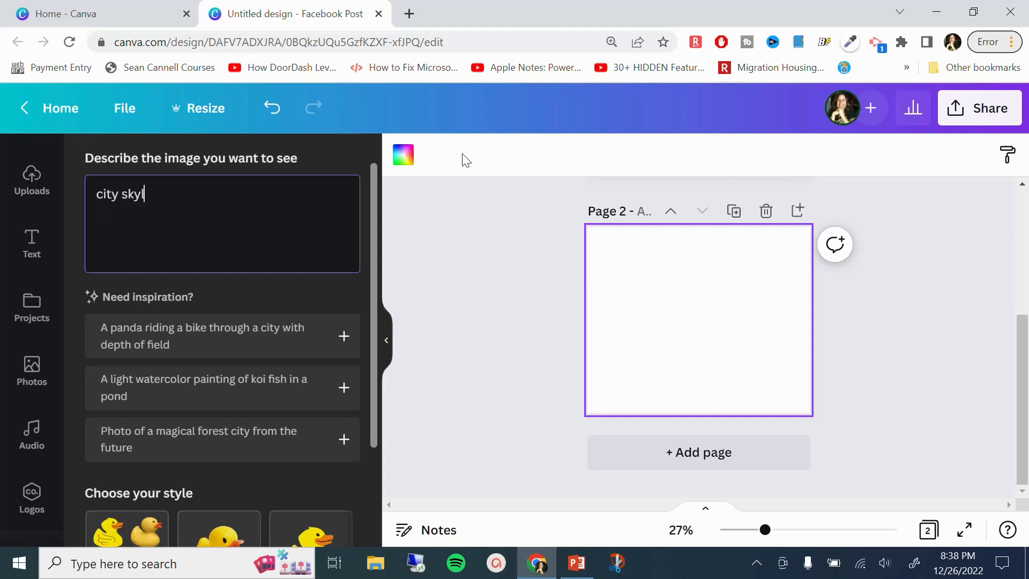
pyautogui.write('ine wih')
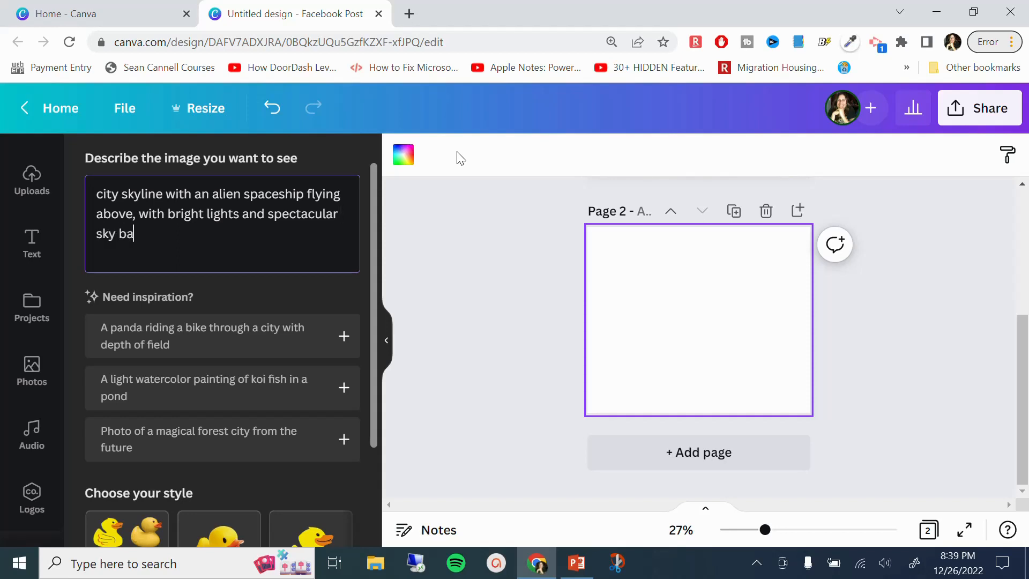
pyautogui.write('ckground')
pyautogui.scroll(-3, 307, 347)
pyautogui.click(214, 409)
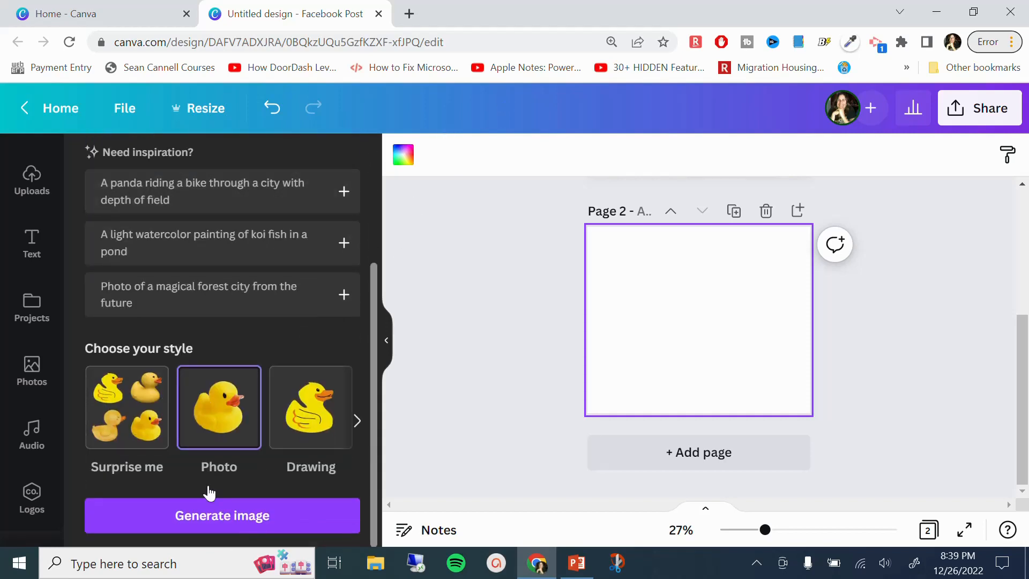
pyautogui.click(134, 429)
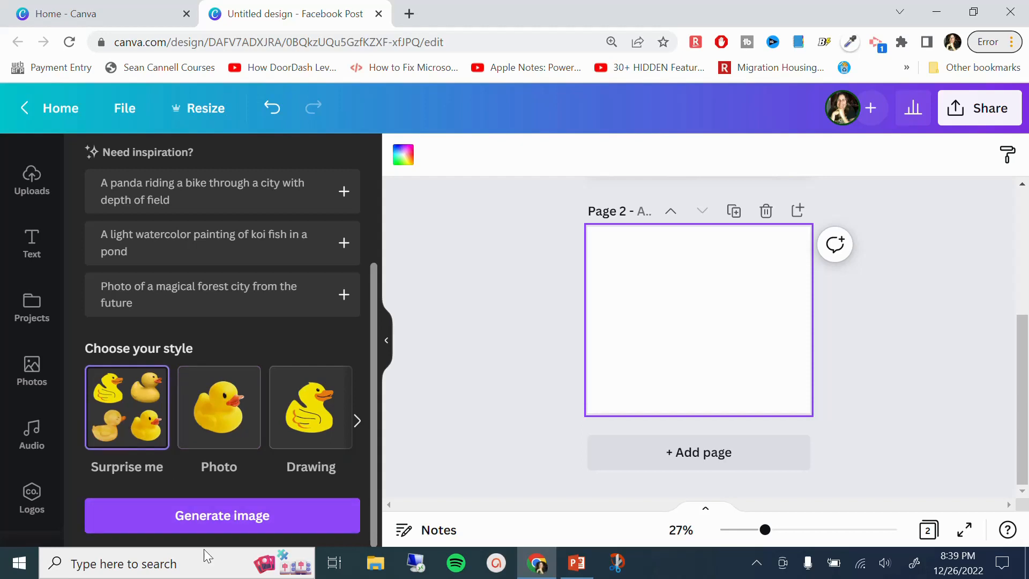
pyautogui.click(218, 516)
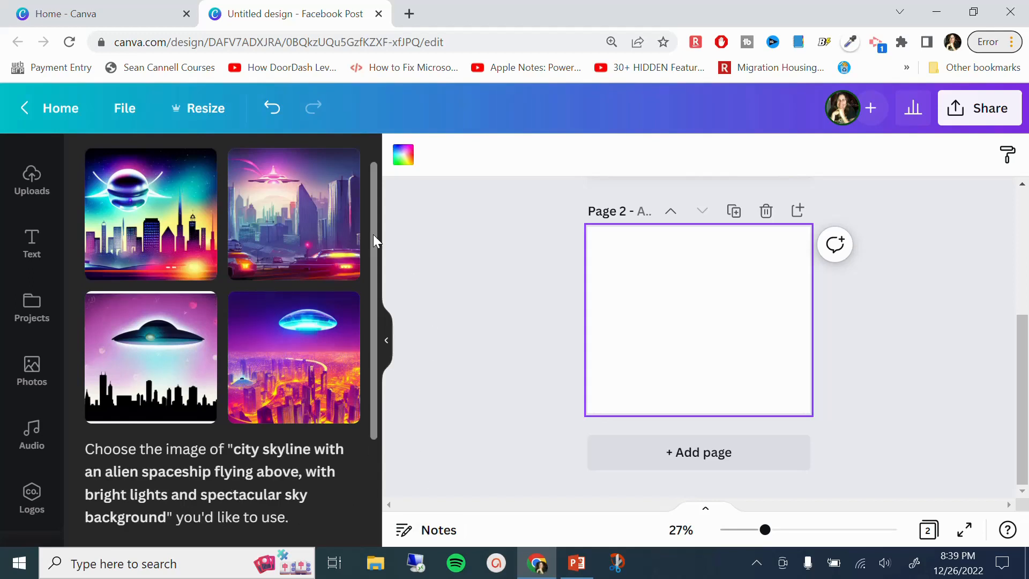
# Step: Add the generated image of the pink spaceship above purple skyscrapers to page 2, enlarge it and position it to fill most of the page
pyautogui.click(294, 213)
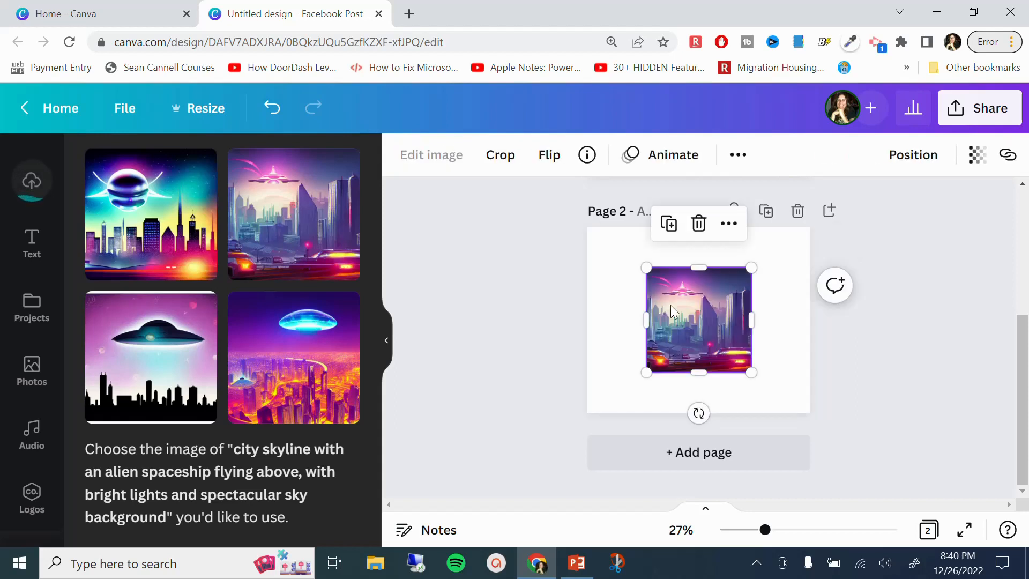
pyautogui.moveTo(646, 372); pyautogui.dragTo(551, 466)
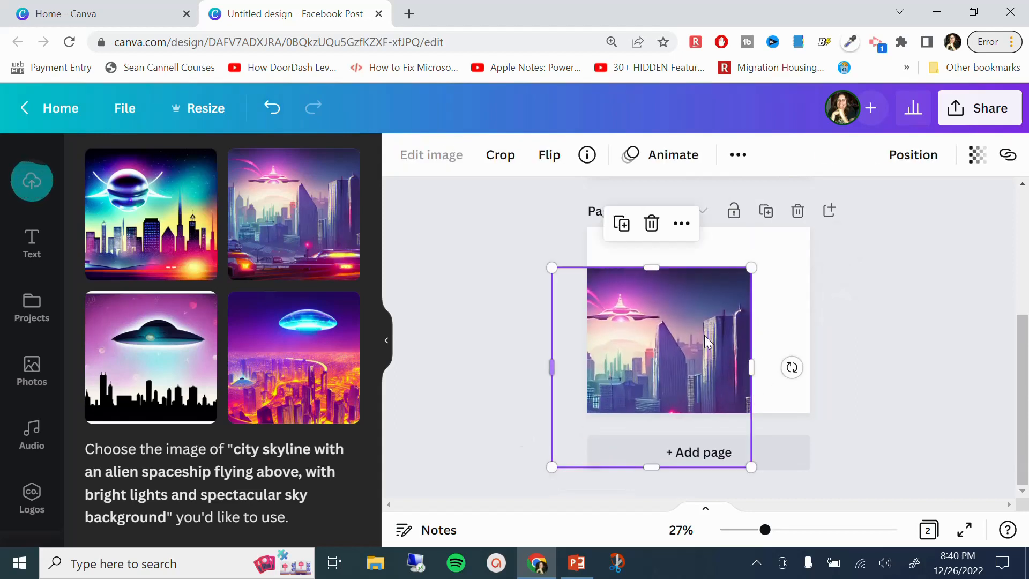
pyautogui.moveTo(749, 268); pyautogui.dragTo(792, 227)
pyautogui.moveTo(754, 303); pyautogui.dragTo(787, 271)
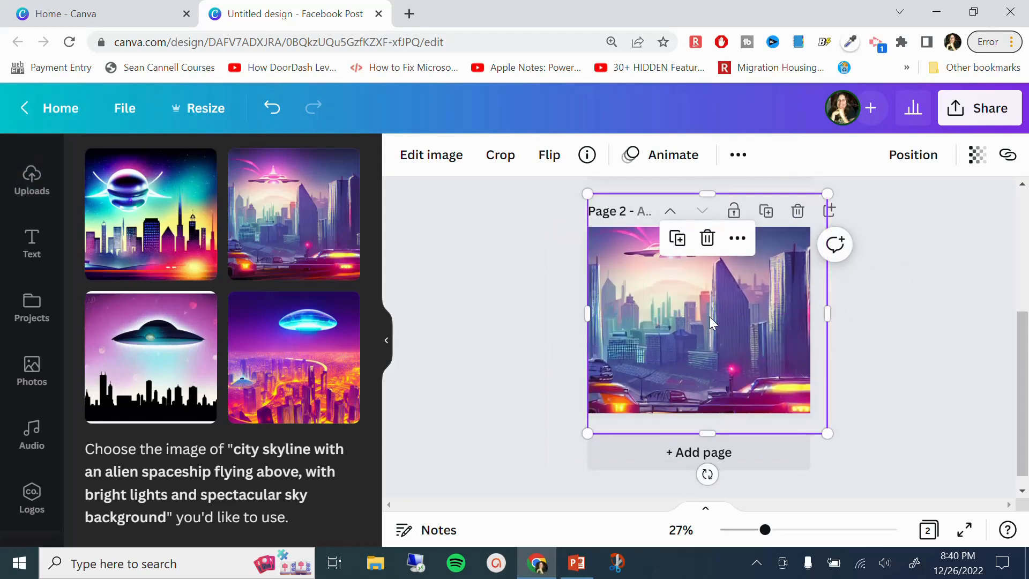
pyautogui.moveTo(710, 311)
pyautogui.mouseDown()
pyautogui.moveTo(718, 328)
pyautogui.moveTo(715, 321)
pyautogui.mouseUp()
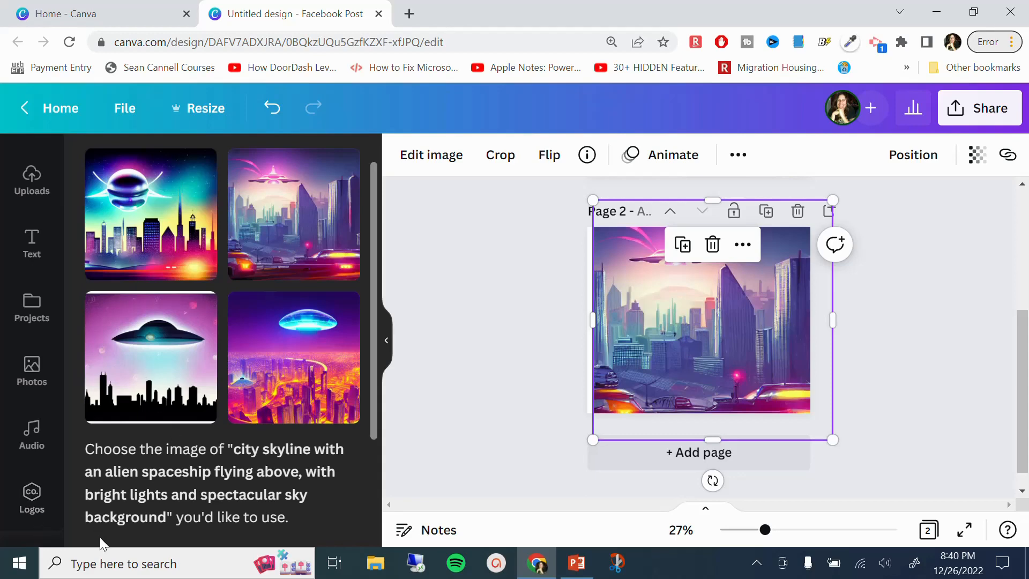
# Step: Start again, append ", taken with a Nikon D750" to the skyline description, and generate images in the Surprise me style
pyautogui.scroll(-3, 182, 490)
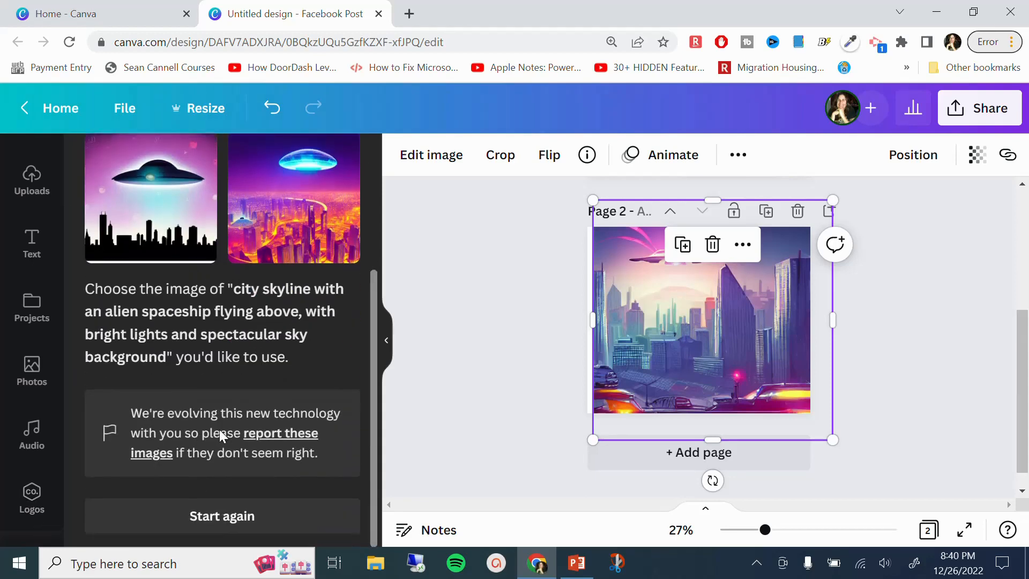
pyautogui.click(208, 515)
pyautogui.click(222, 236)
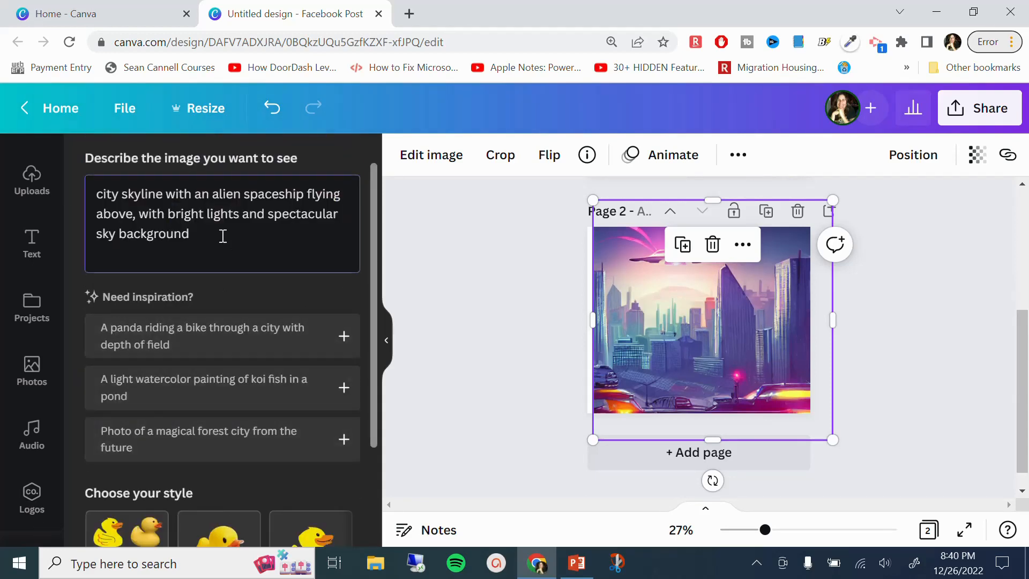
pyautogui.write('taken with a Nikon D750')
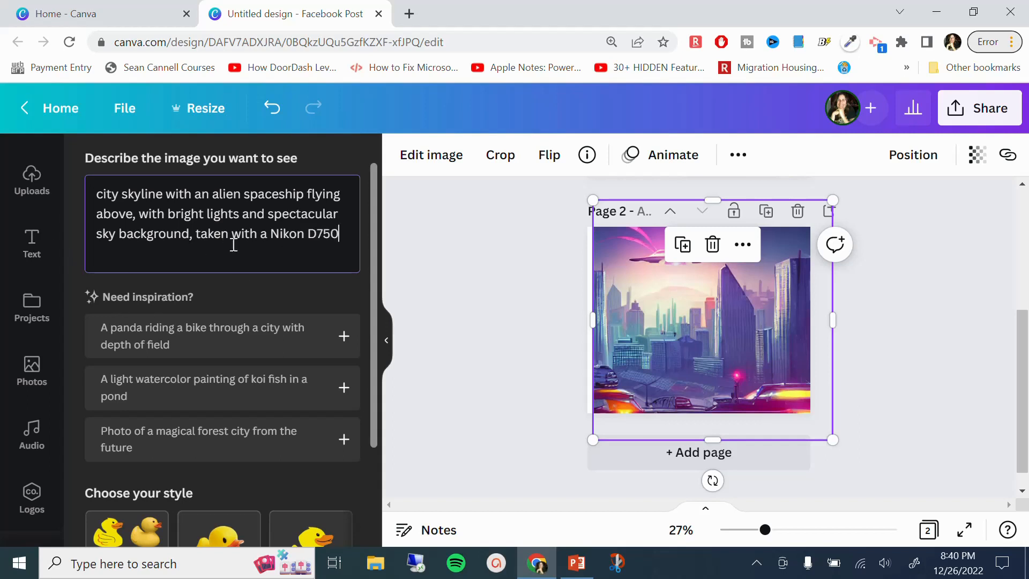
pyautogui.moveTo(196, 234); pyautogui.dragTo(201, 233)
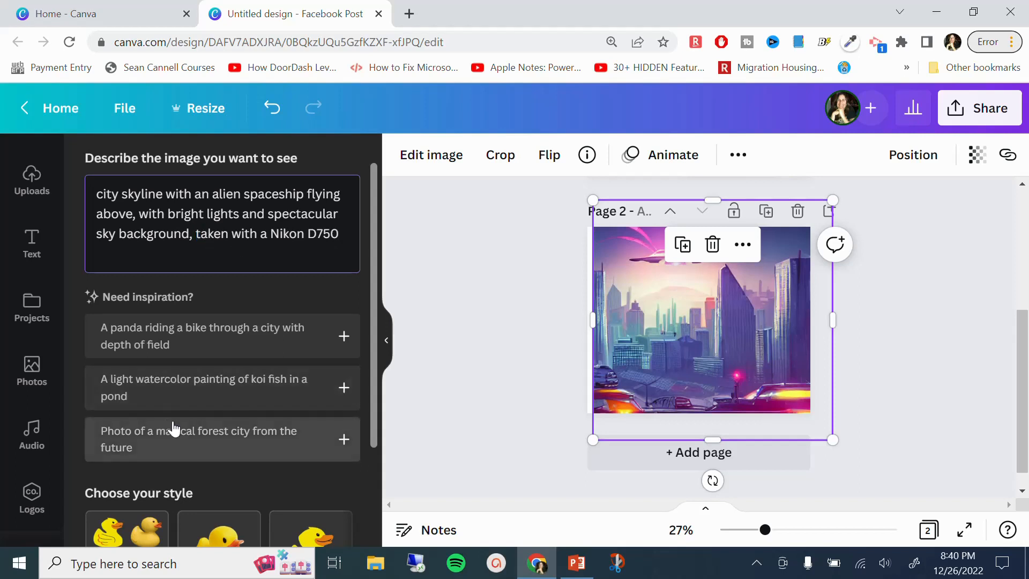
pyautogui.scroll(-3, 171, 428)
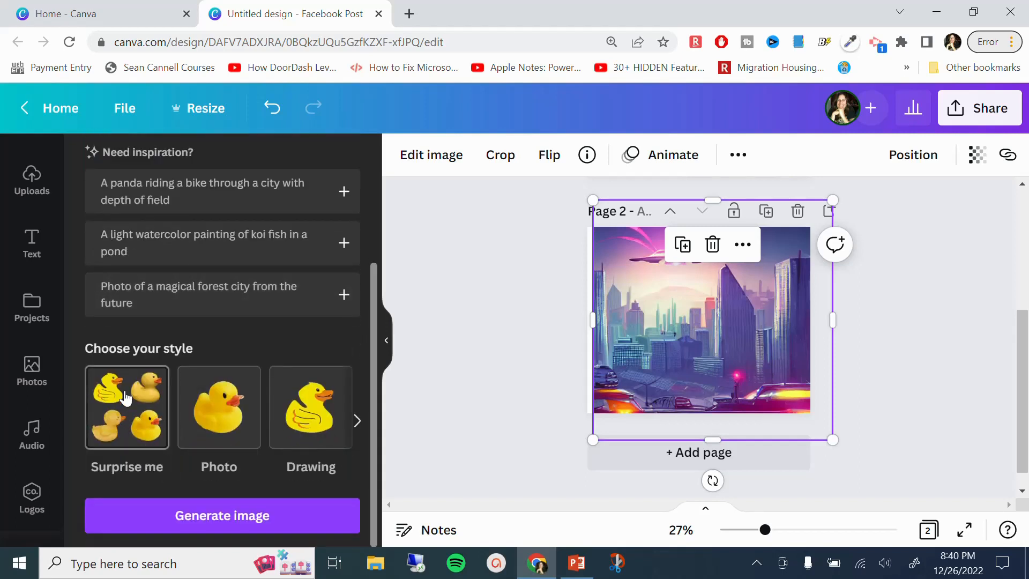
pyautogui.click(222, 517)
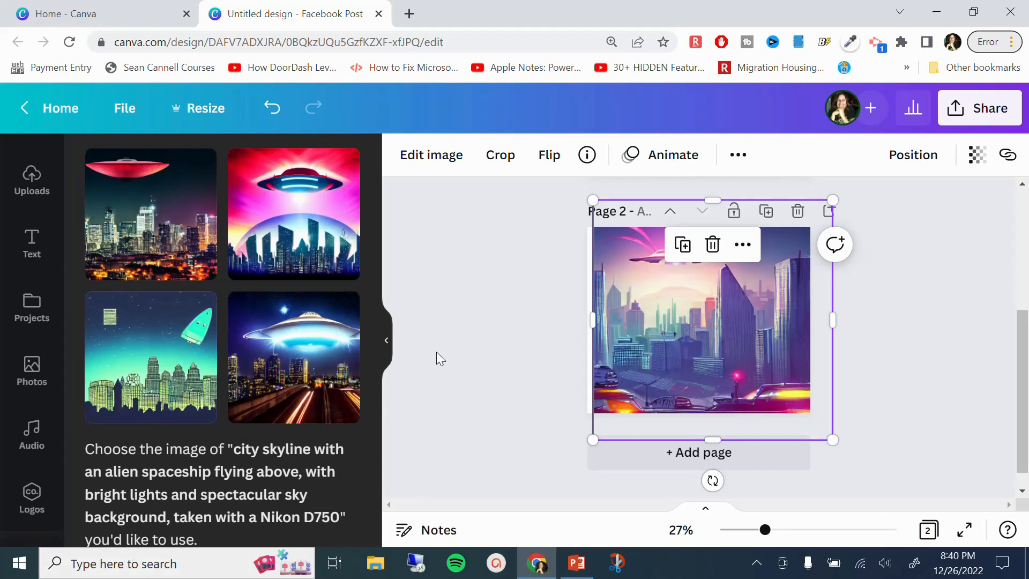
# Step: Add a third page, insert the generated image of the red spaceship above the domed city, and enlarge and position it to fill the page
pyautogui.click(708, 453)
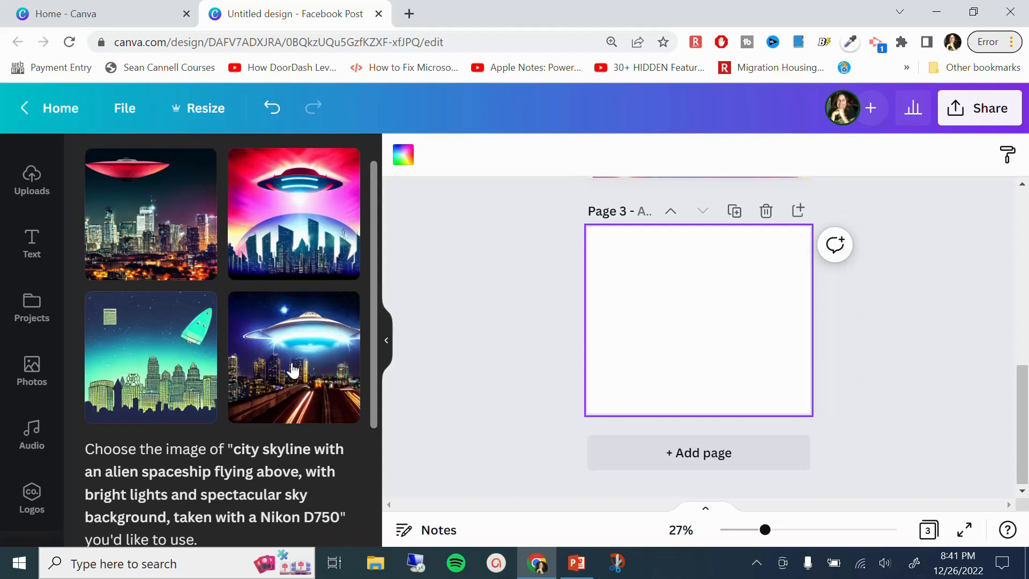
pyautogui.click(287, 221)
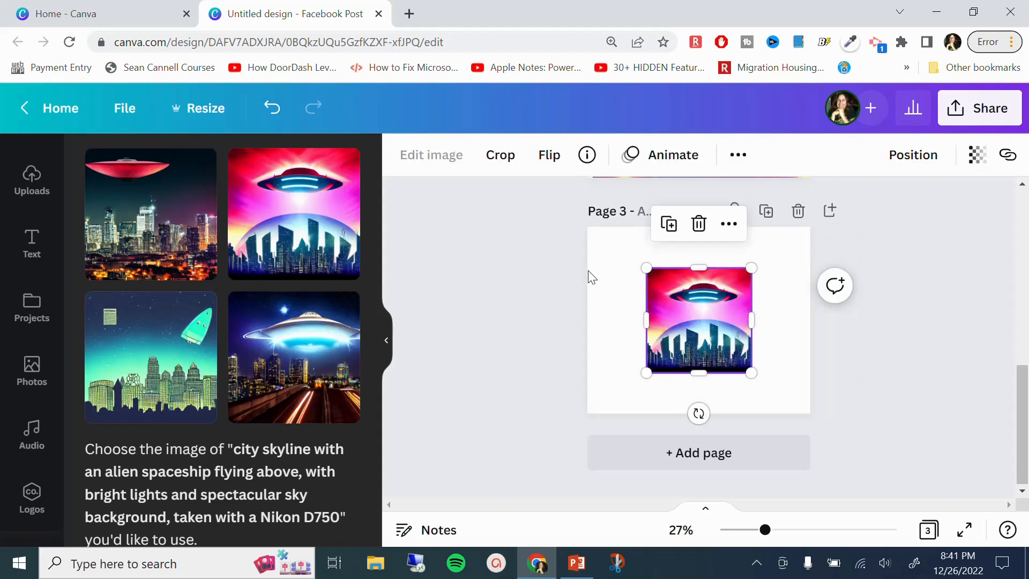
pyautogui.moveTo(753, 263); pyautogui.dragTo(803, 218)
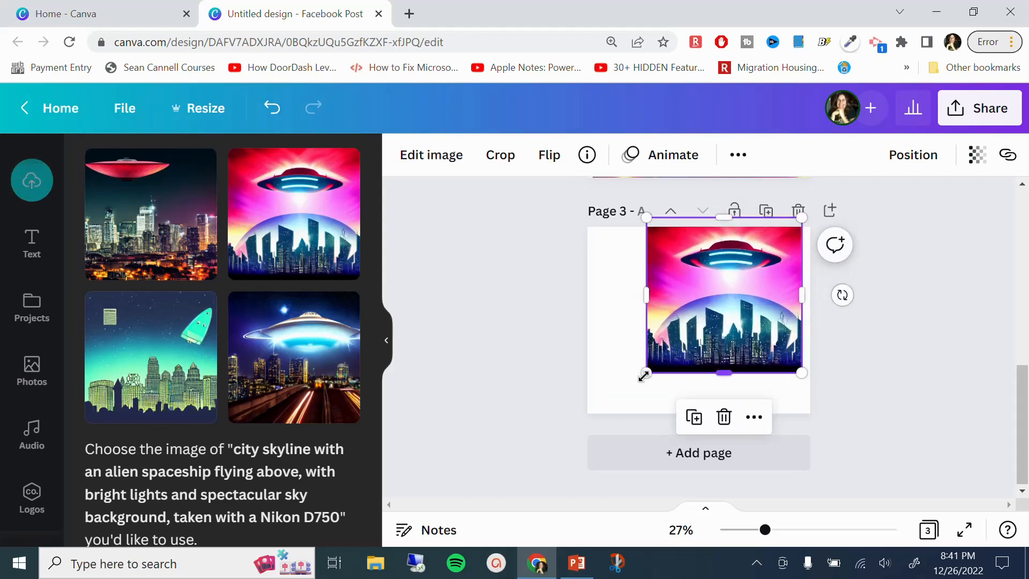
pyautogui.moveTo(646, 372)
pyautogui.mouseDown()
pyautogui.moveTo(546, 420)
pyautogui.moveTo(606, 412)
pyautogui.moveTo(586, 431)
pyautogui.moveTo(652, 343)
pyautogui.moveTo(656, 357)
pyautogui.mouseUp()
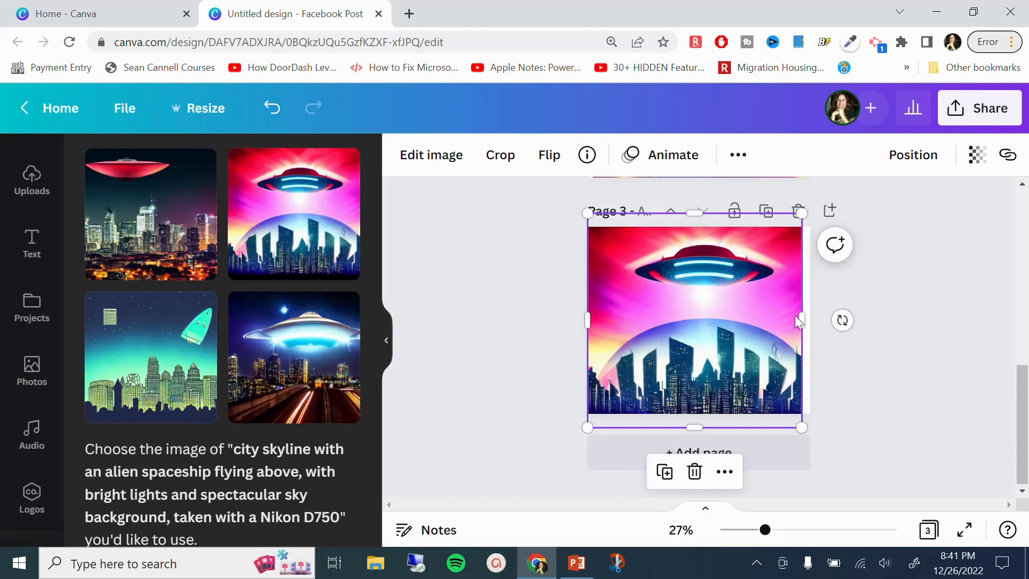
pyautogui.moveTo(799, 317); pyautogui.dragTo(821, 319)
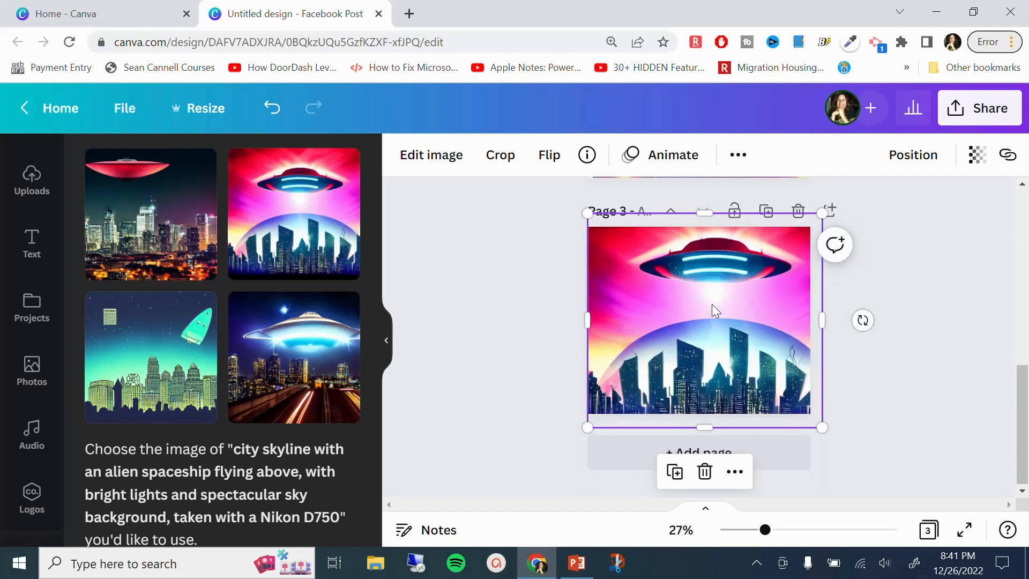
pyautogui.moveTo(712, 306)
pyautogui.mouseDown()
pyautogui.moveTo(697, 307)
pyautogui.moveTo(715, 289)
pyautogui.mouseUp()
pyautogui.click(828, 278)
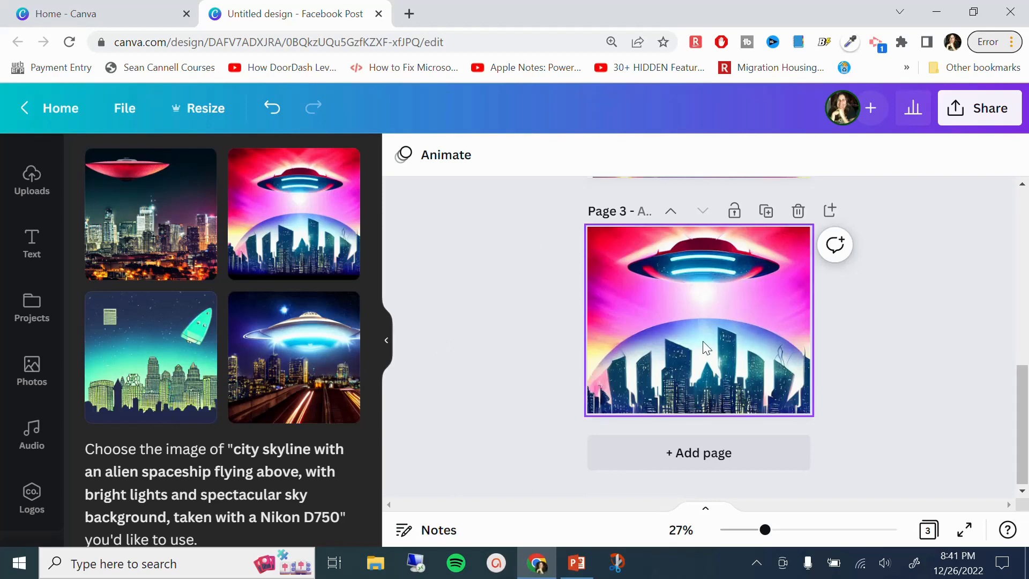
# Step: Browse the font combinations and add the pink script "Sweet" text to page 3
pyautogui.click(30, 253)
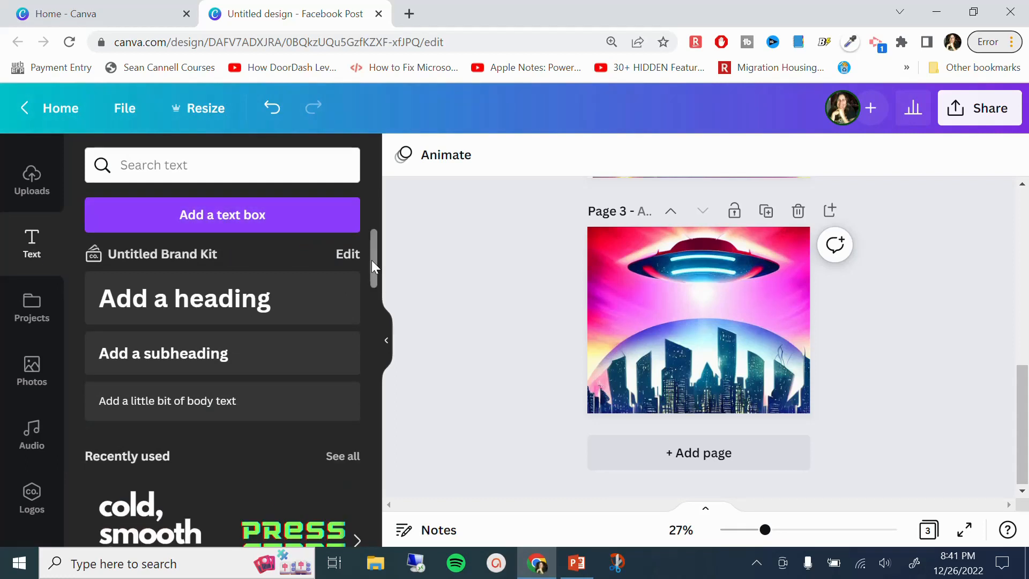
pyautogui.moveTo(371, 260); pyautogui.dragTo(375, 294)
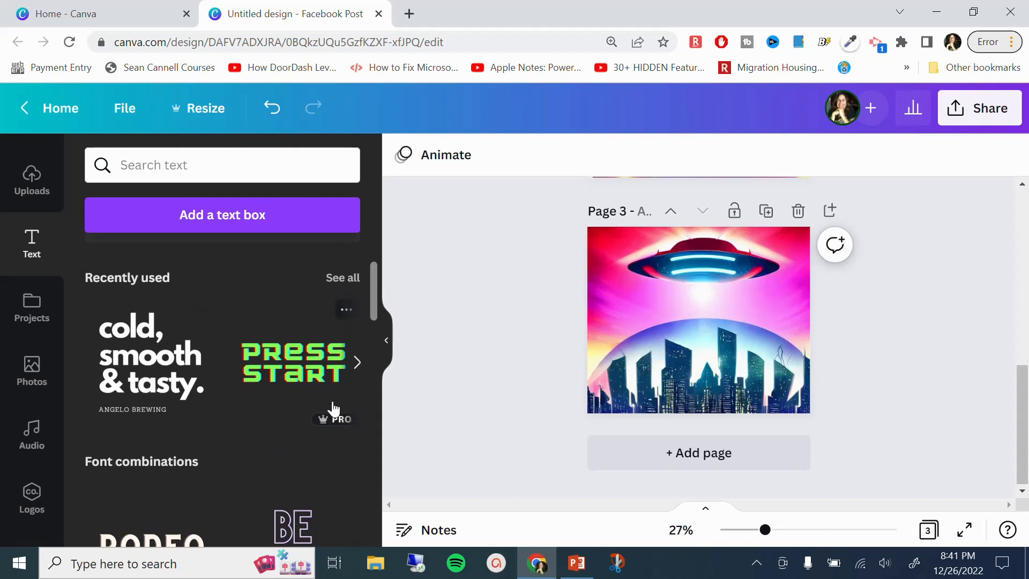
pyautogui.moveTo(328, 426)
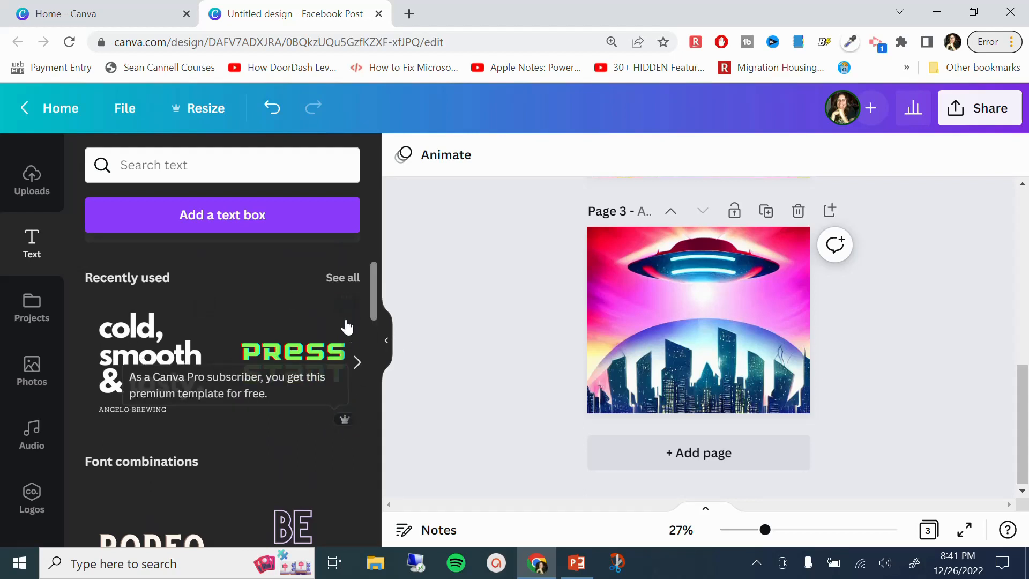
pyautogui.moveTo(374, 308); pyautogui.dragTo(398, 463)
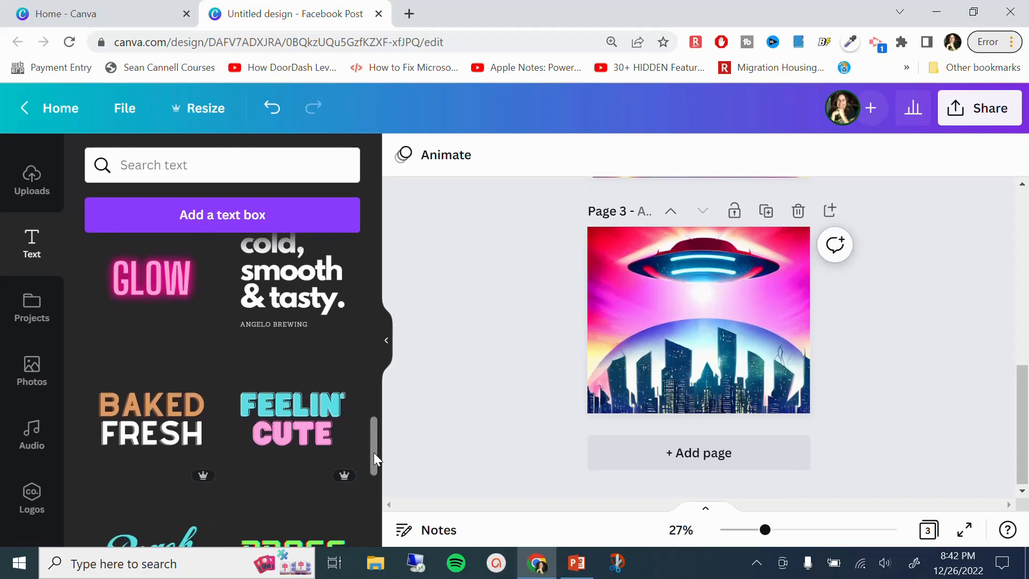
pyautogui.scroll(-6, 374, 452)
pyautogui.scroll(3, 343, 375)
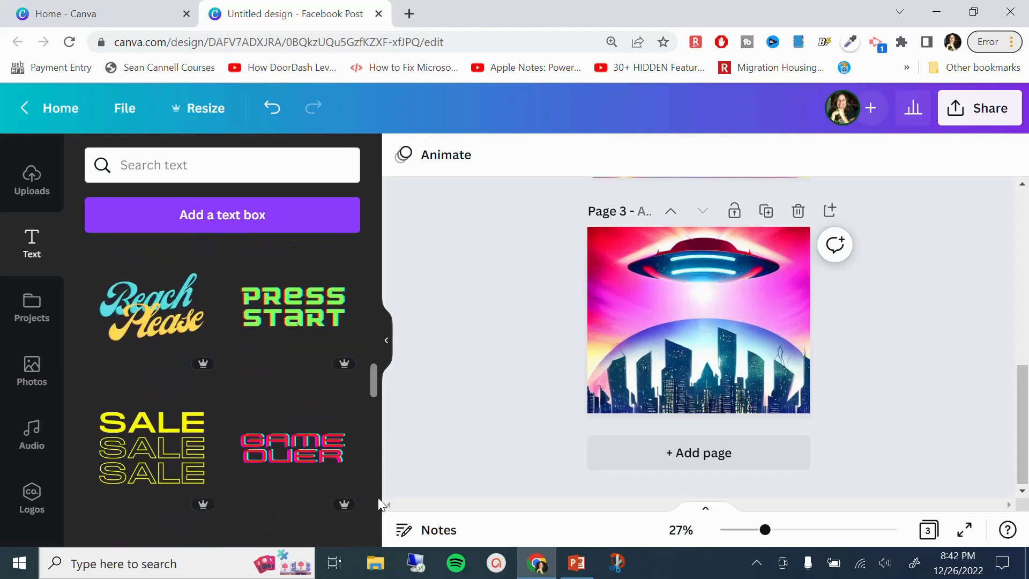
pyautogui.scroll(-2, 343, 325)
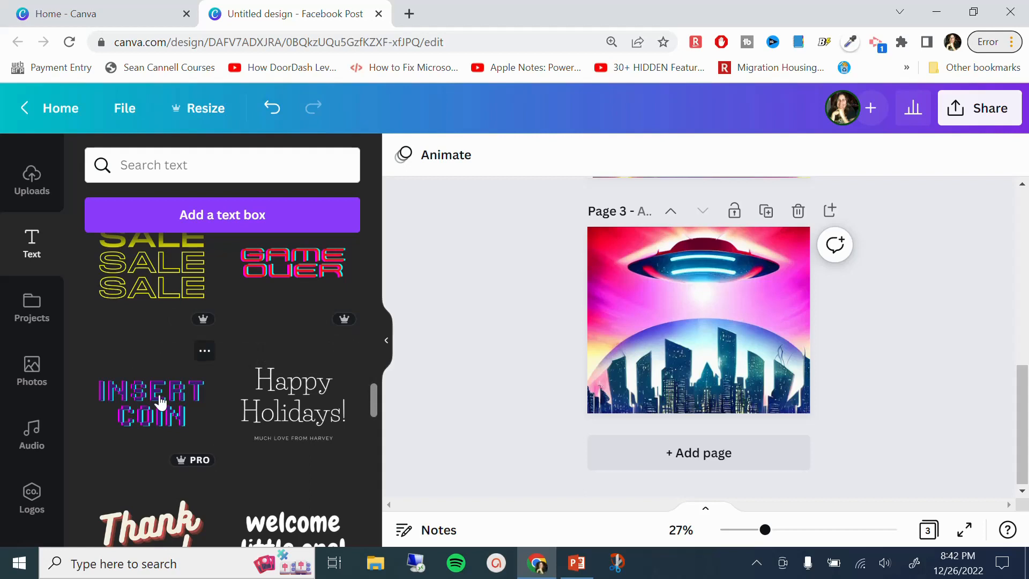
pyautogui.moveTo(374, 410); pyautogui.dragTo(386, 438)
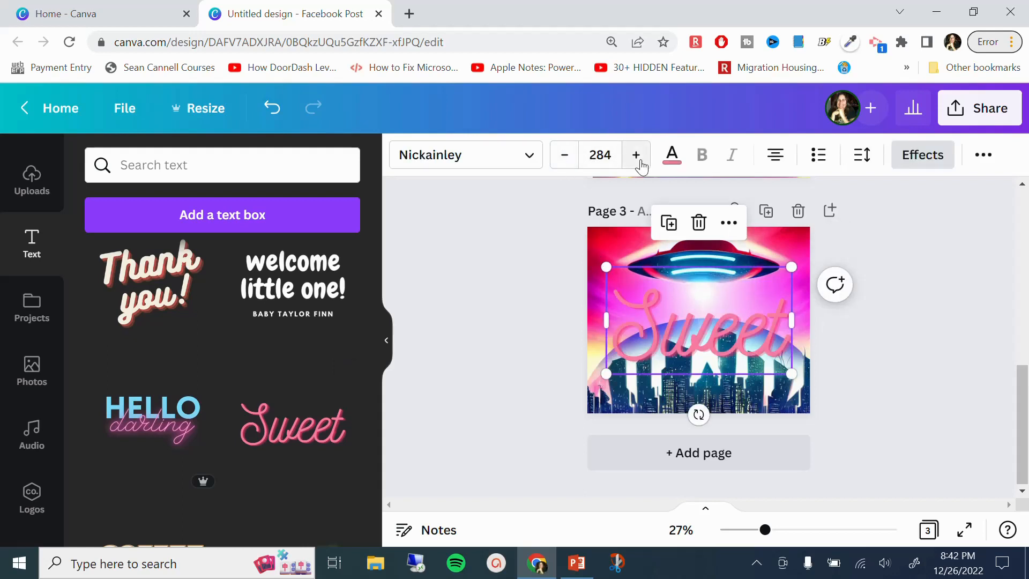
# Step: Open the text colour choices for "Sweet" and look through the photo and default colours
pyautogui.click(672, 160)
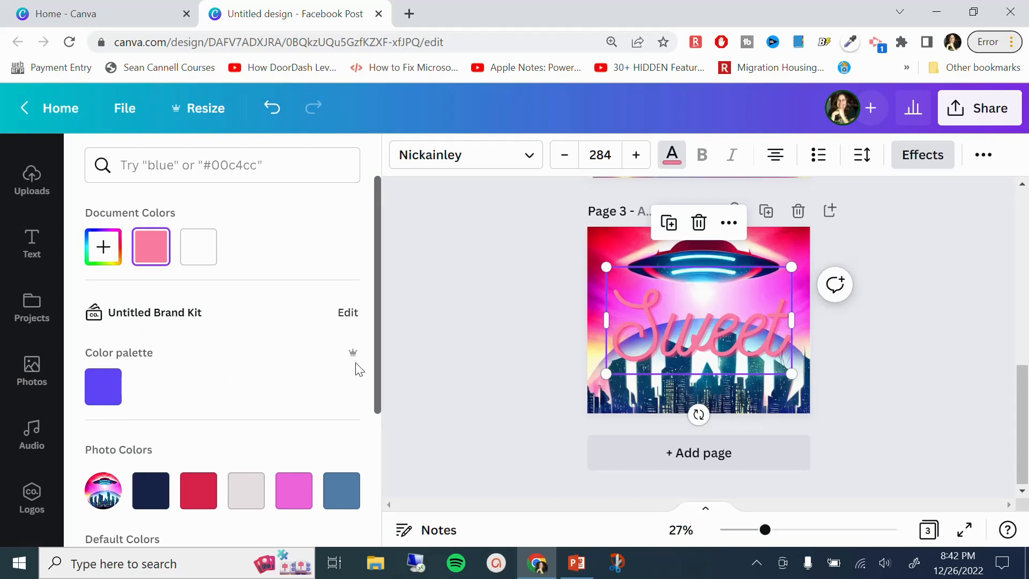
pyautogui.scroll(-3, 378, 369)
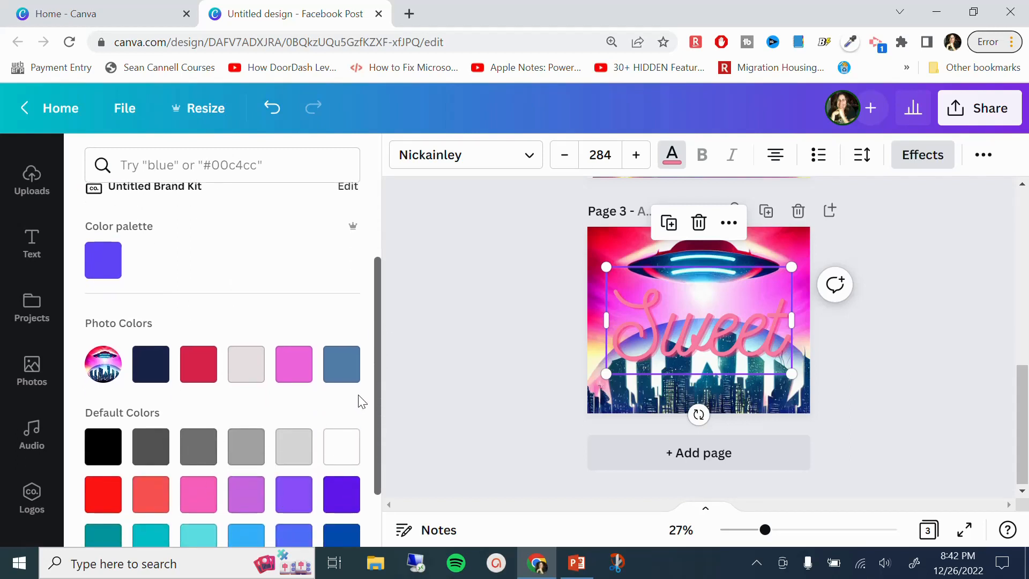
pyautogui.moveTo(378, 394); pyautogui.dragTo(379, 452)
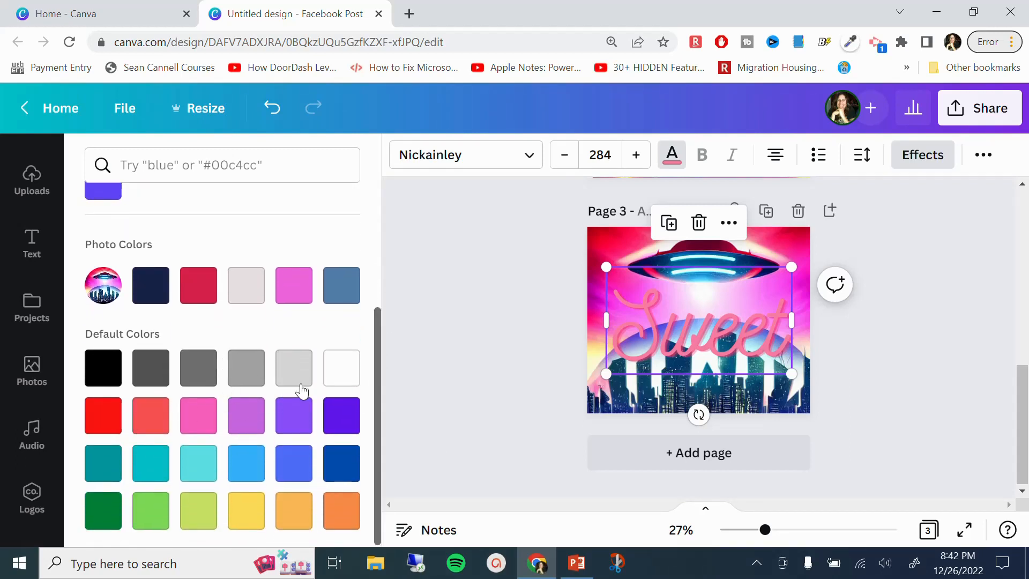
pyautogui.moveTo(376, 408); pyautogui.dragTo(387, 327)
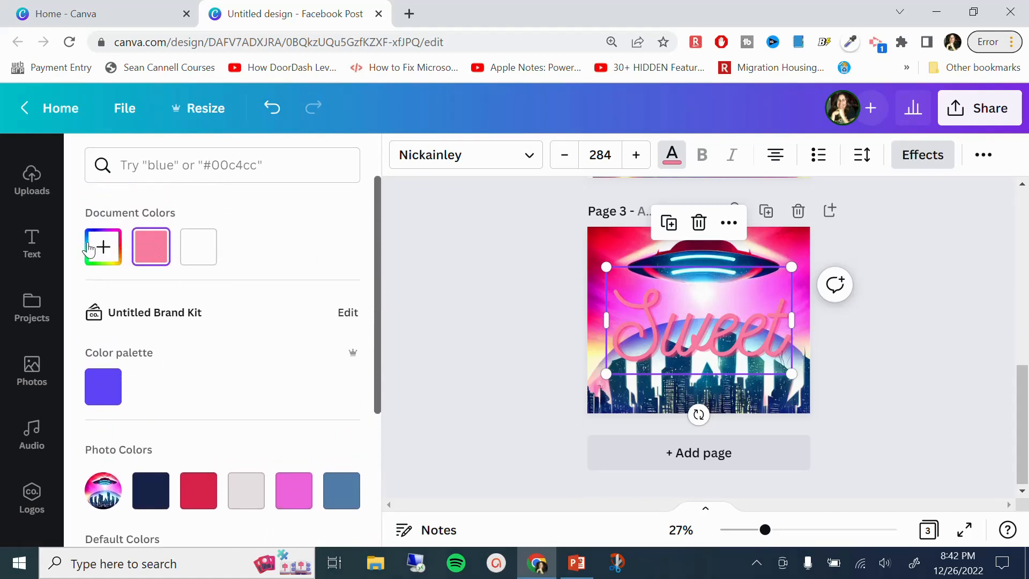
# Step: Try custom green, yellow and lime shades such as #A3FF83, #F8EF1D and #D3F81D on the "Sweet" text, then return it to pink
pyautogui.click(110, 244)
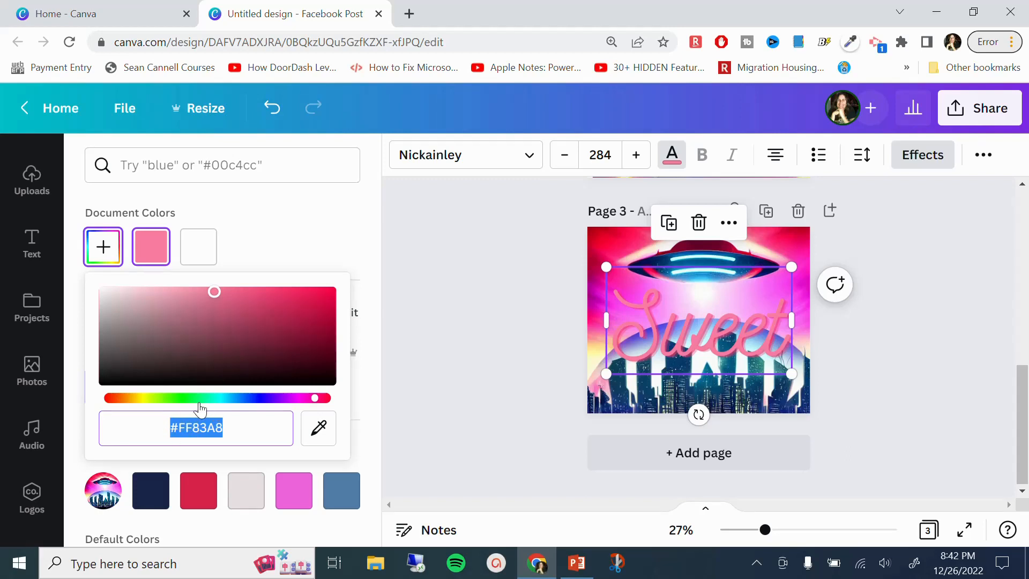
pyautogui.click(172, 398)
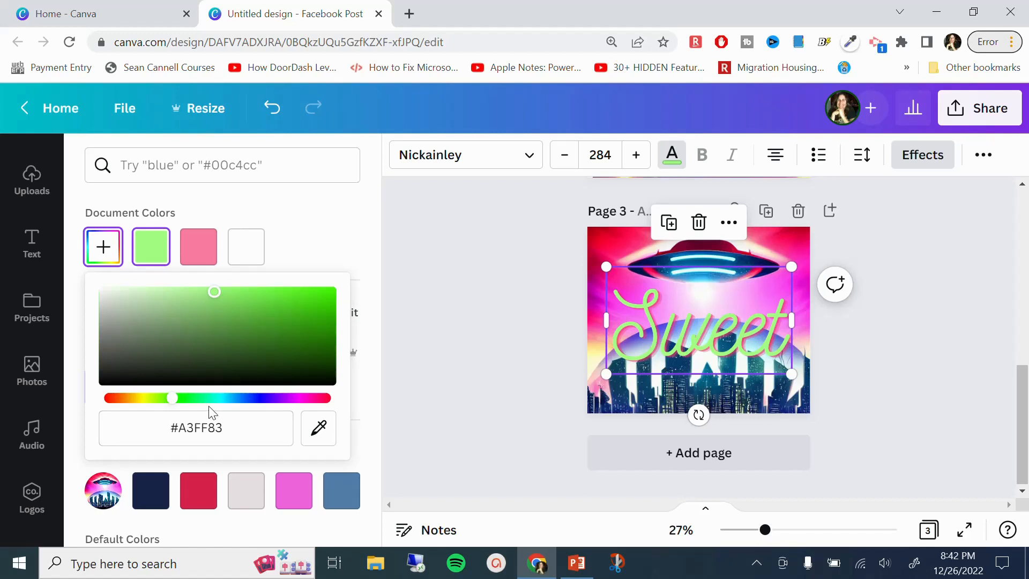
pyautogui.click(144, 399)
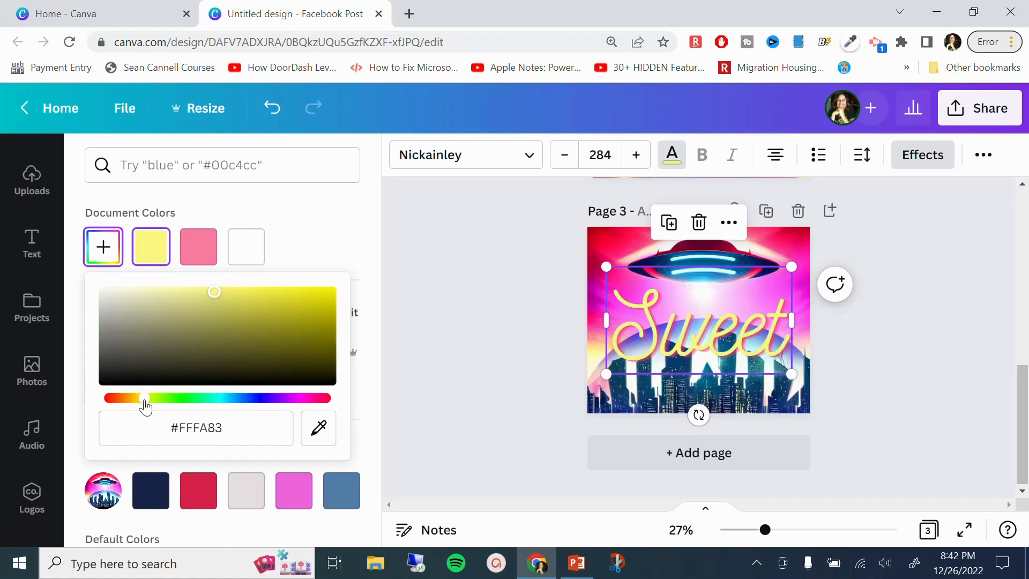
pyautogui.click(236, 294)
pyautogui.click(257, 314)
pyautogui.click(184, 303)
pyautogui.click(158, 294)
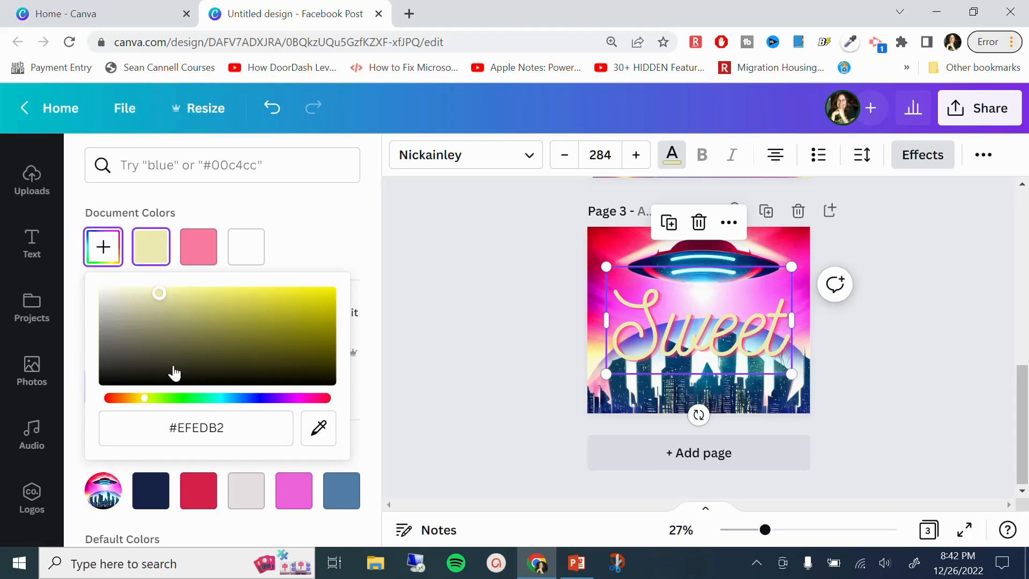
pyautogui.click(309, 293)
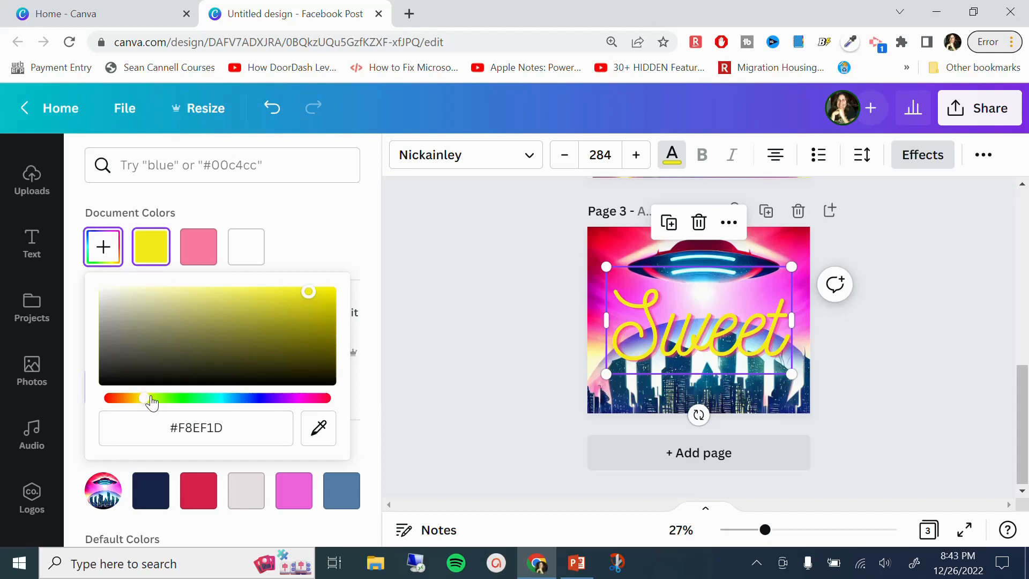
pyautogui.moveTo(144, 403); pyautogui.dragTo(153, 407)
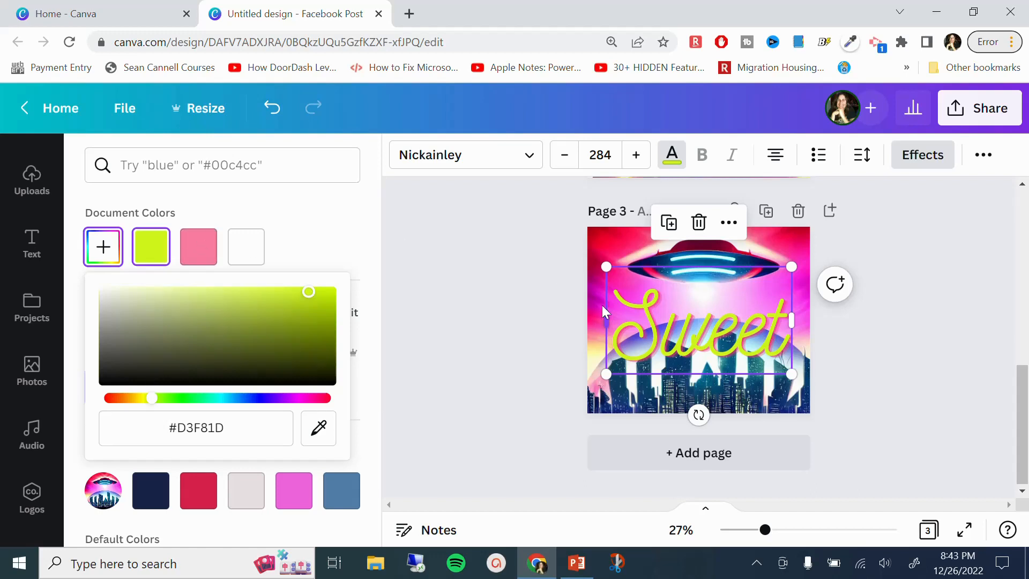
pyautogui.click(198, 249)
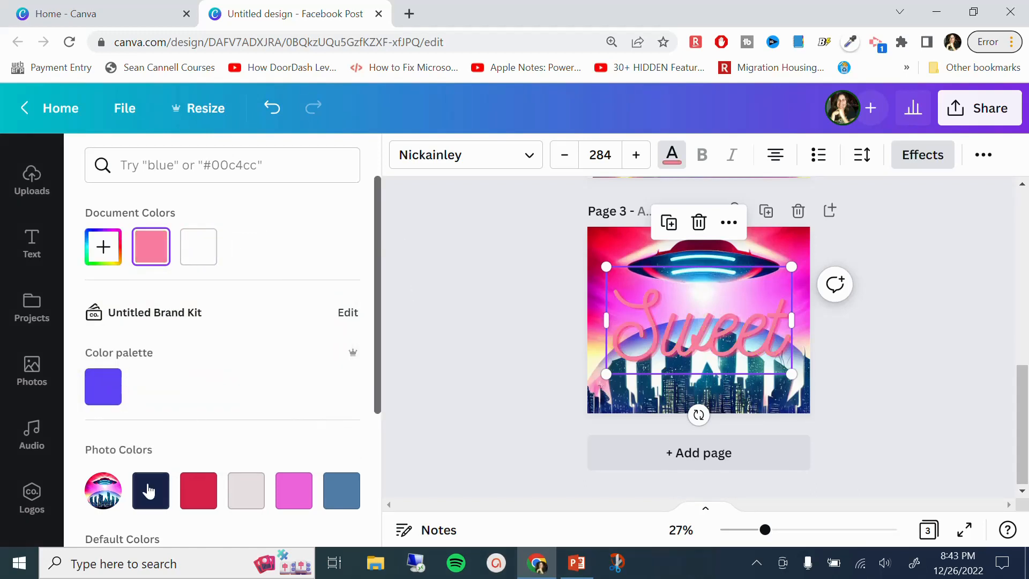
# Step: Try white and steel blue on the "Sweet" text, and settle on the dark navy from the photo colours
pyautogui.click(153, 489)
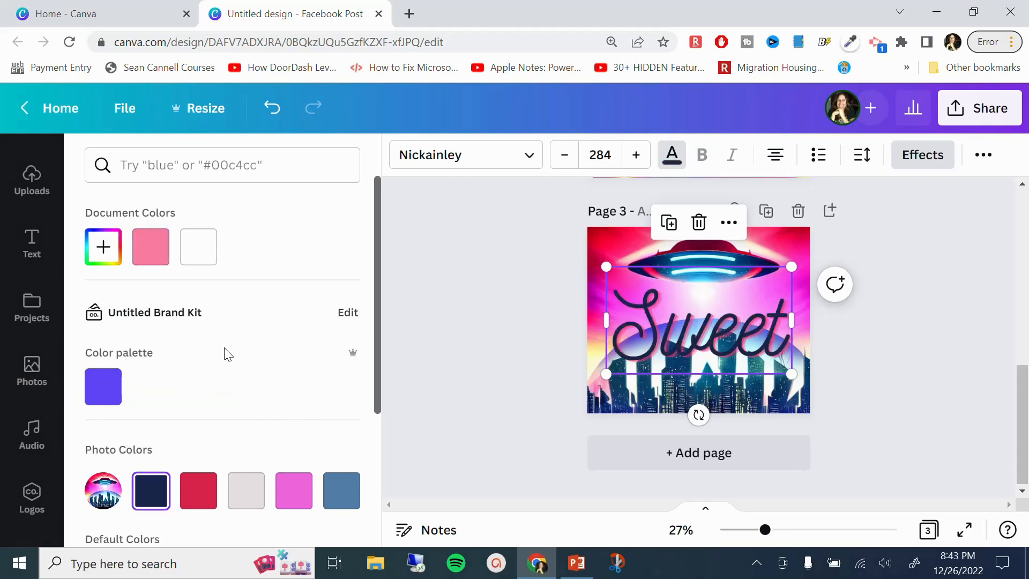
pyautogui.click(207, 259)
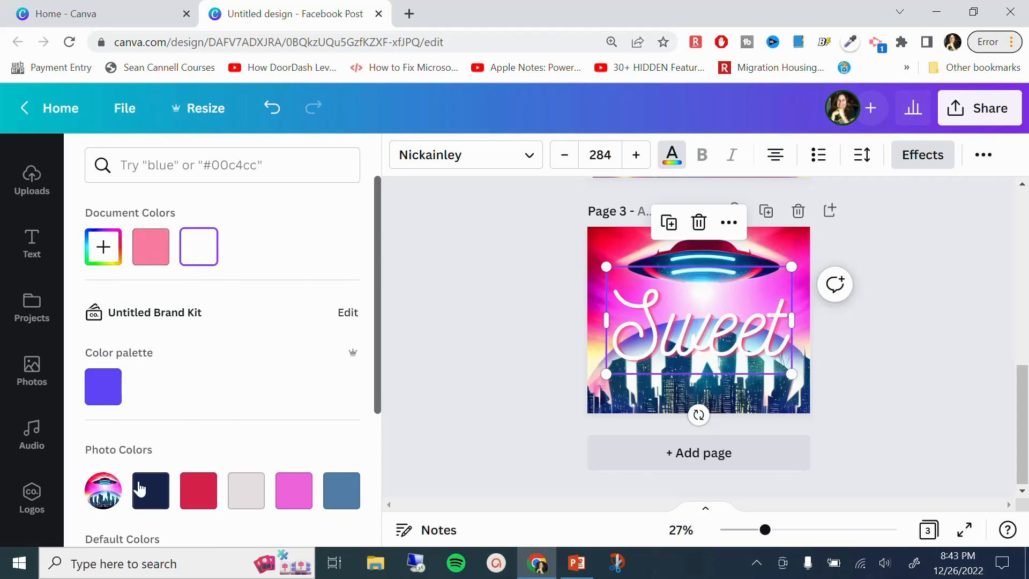
pyautogui.click(158, 494)
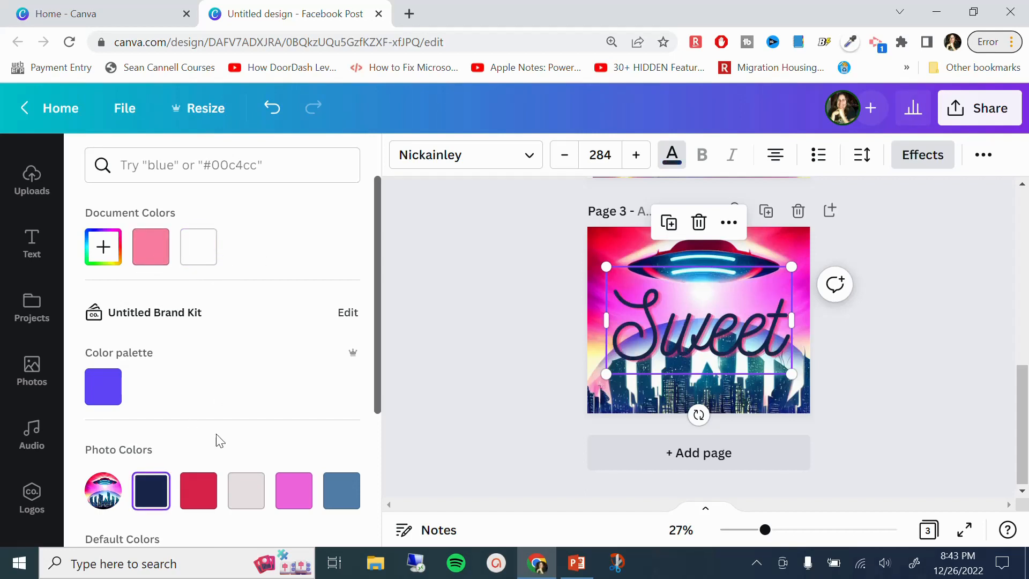
pyautogui.click(340, 492)
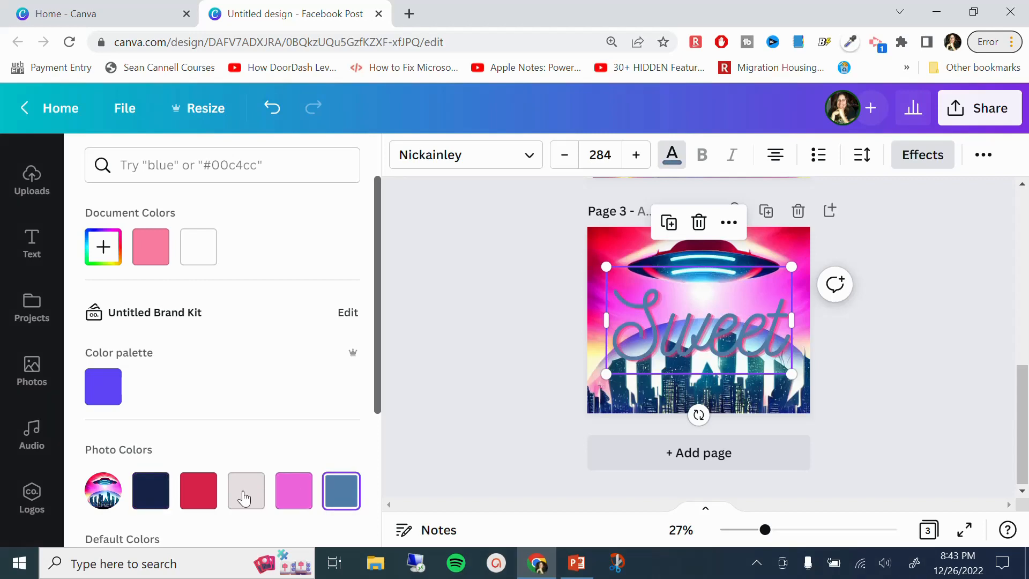
pyautogui.click(154, 490)
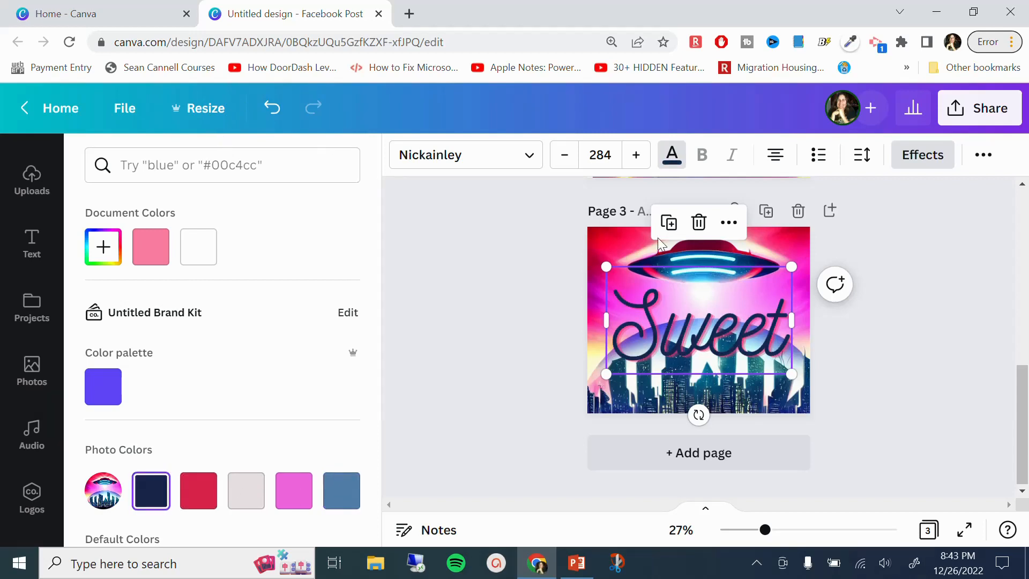
pyautogui.click(896, 381)
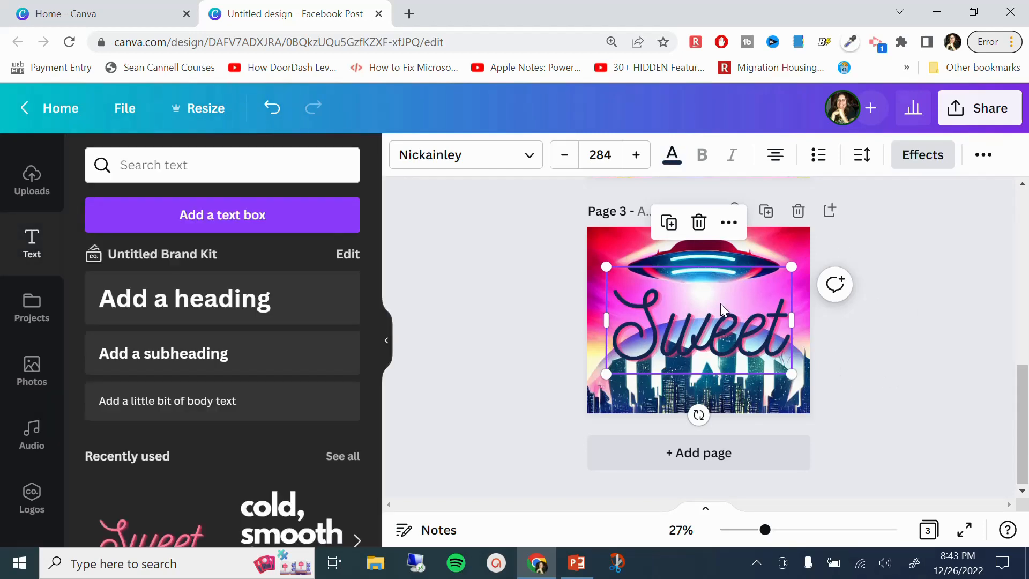
# Step: Replace the text "Sweet" on page 3 with "Friday"
pyautogui.click(716, 330)
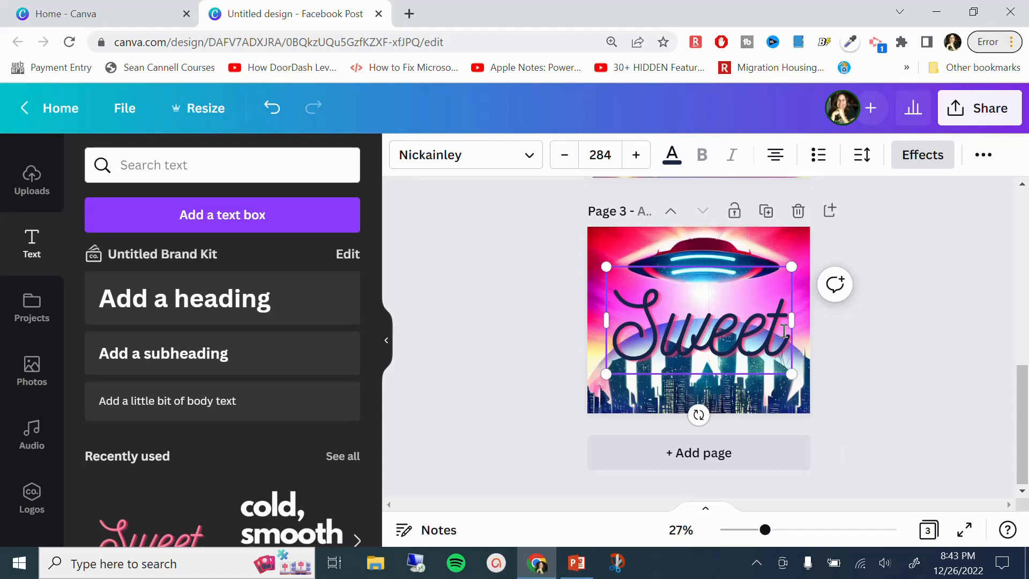
pyautogui.moveTo(784, 332); pyautogui.dragTo(635, 318)
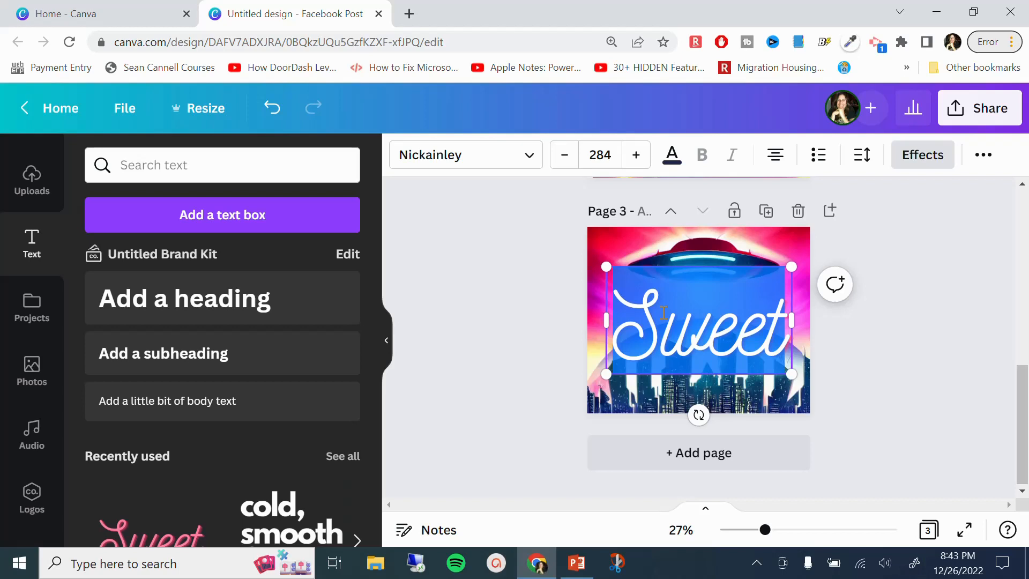
pyautogui.write('Friday')
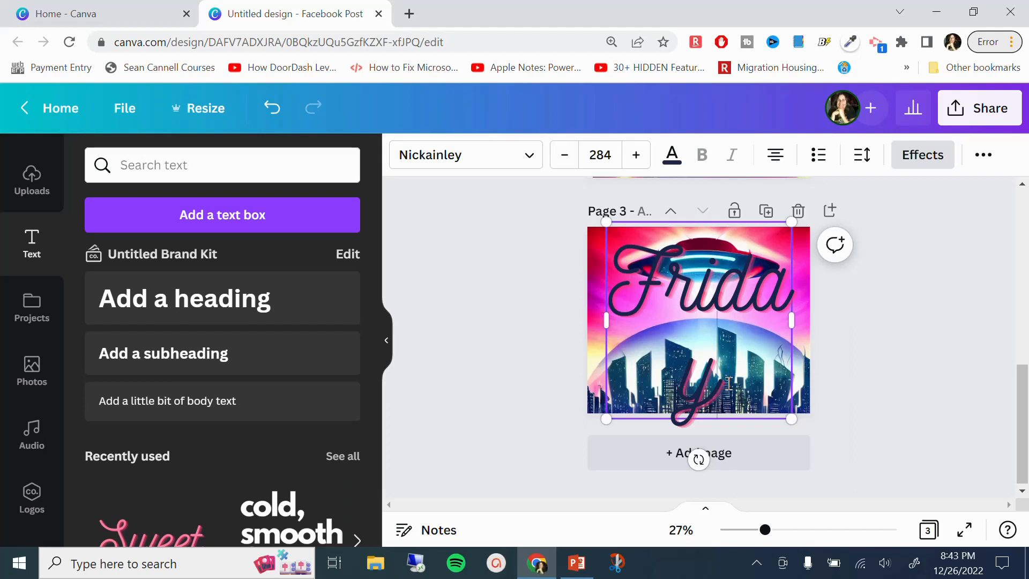
# Step: Reduce the font size of "Friday" on page 3 to 233 and move the text up over the lower edge of the spaceship
pyautogui.moveTo(724, 374); pyautogui.dragTo(635, 288)
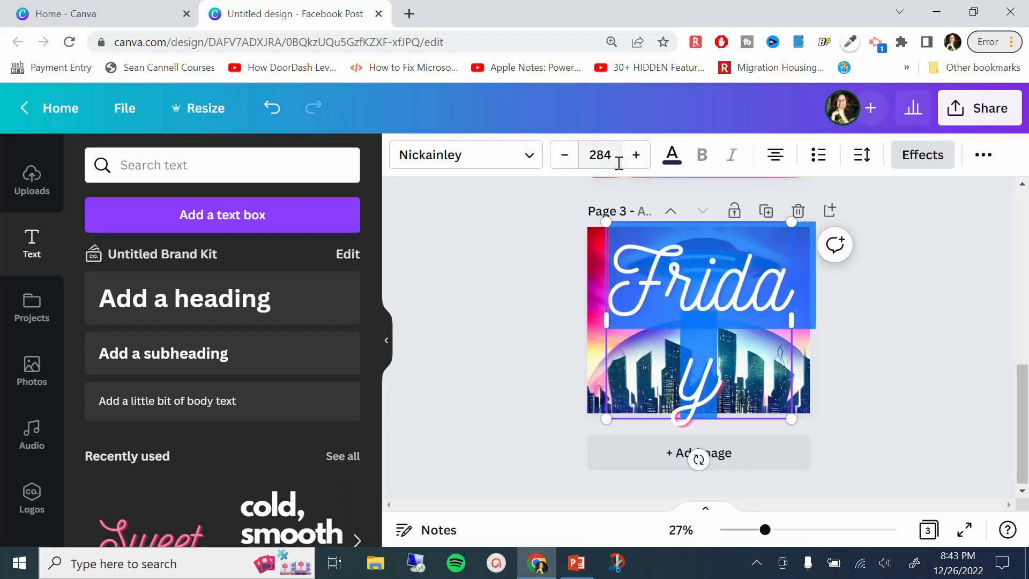
pyautogui.click(565, 155)
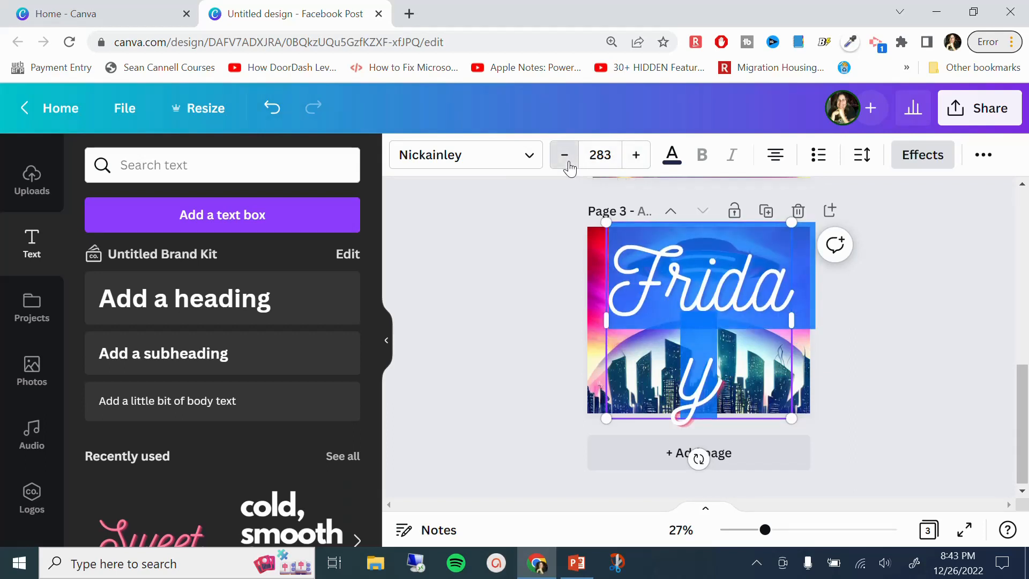
pyautogui.click(565, 155)
pyautogui.click(566, 156)
pyautogui.click(566, 156)
pyautogui.click(565, 155)
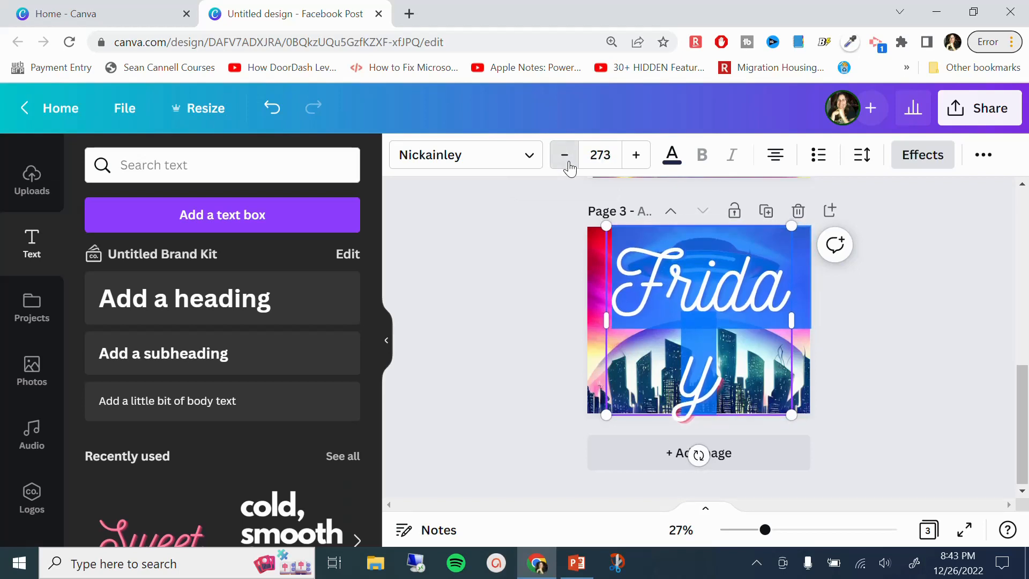
pyautogui.click(565, 155)
pyautogui.click(565, 155)
pyautogui.click(565, 156)
pyautogui.click(566, 155)
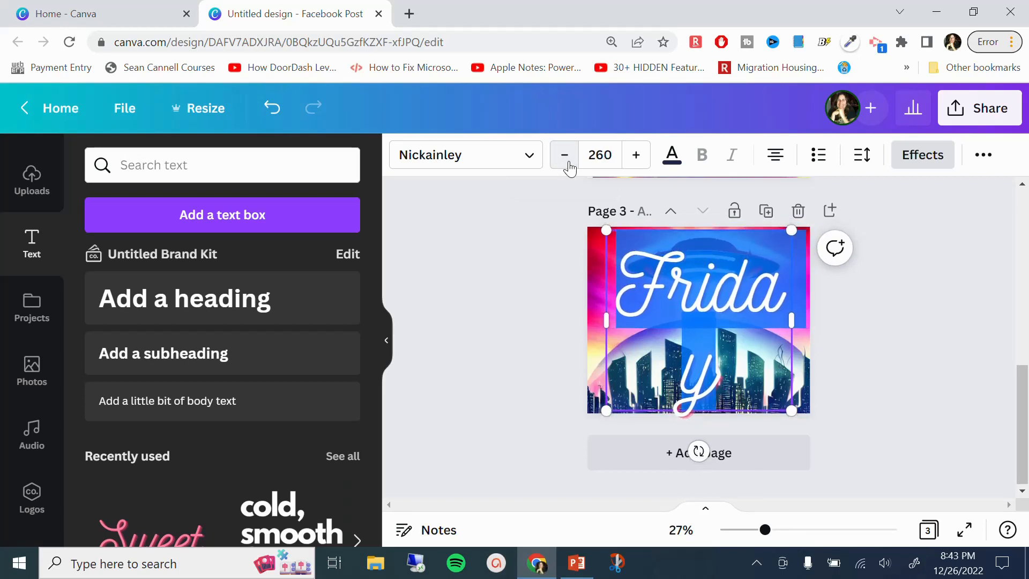
pyautogui.click(566, 155)
pyautogui.click(566, 156)
pyautogui.click(565, 155)
pyautogui.click(565, 155)
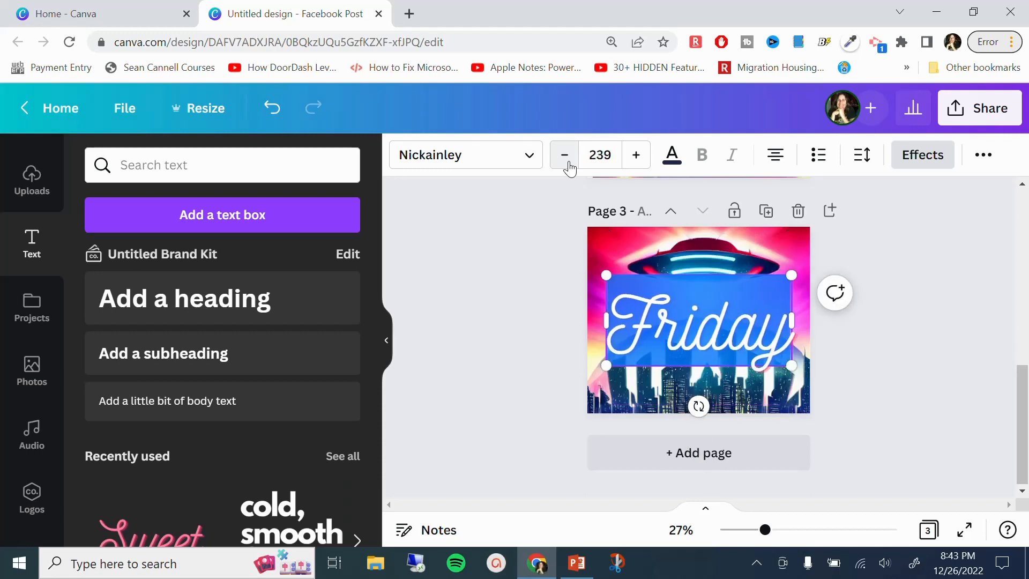
pyautogui.click(565, 155)
pyautogui.click(565, 155)
pyautogui.click(916, 303)
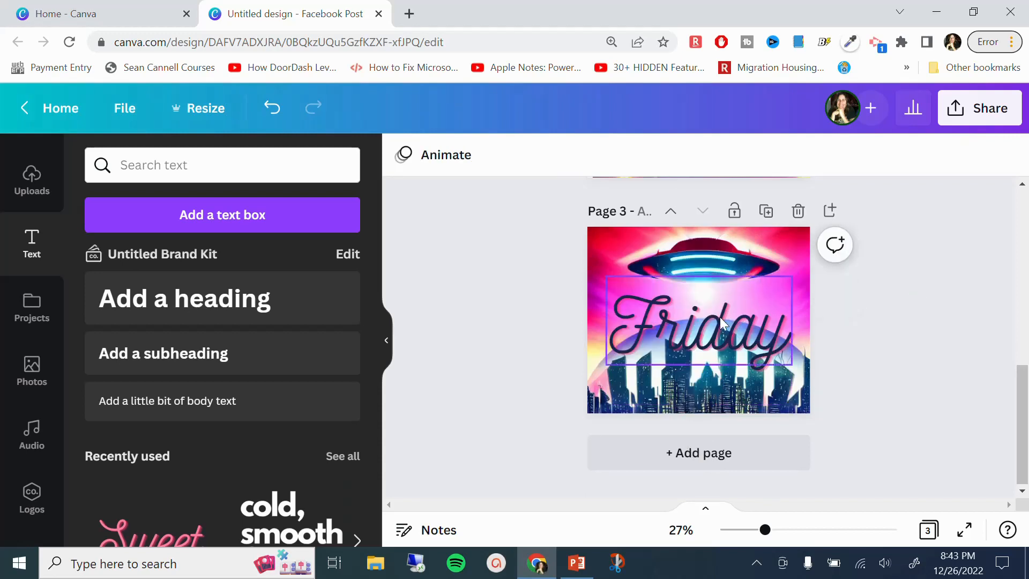
pyautogui.moveTo(731, 334); pyautogui.dragTo(729, 307)
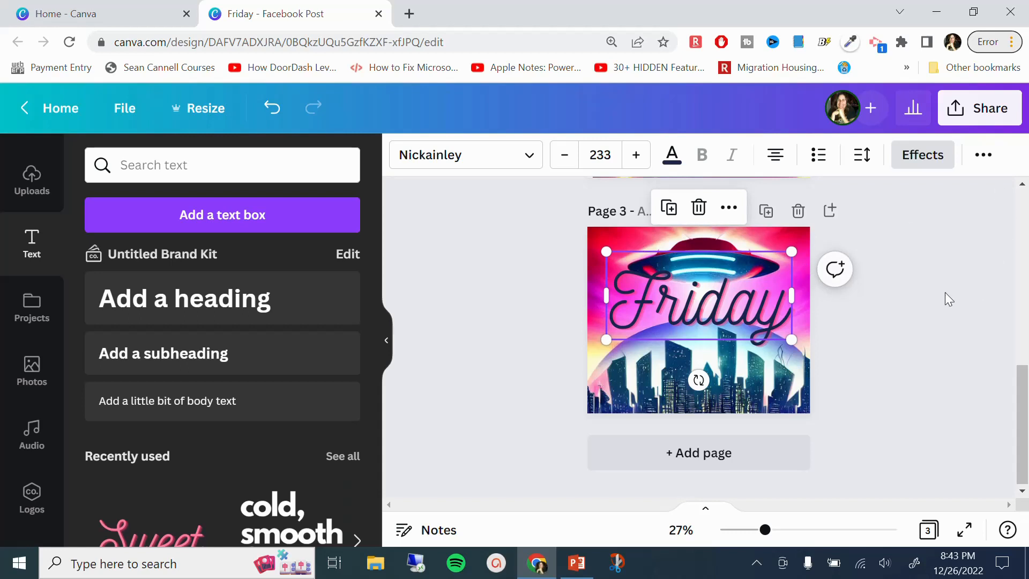
pyautogui.click(917, 335)
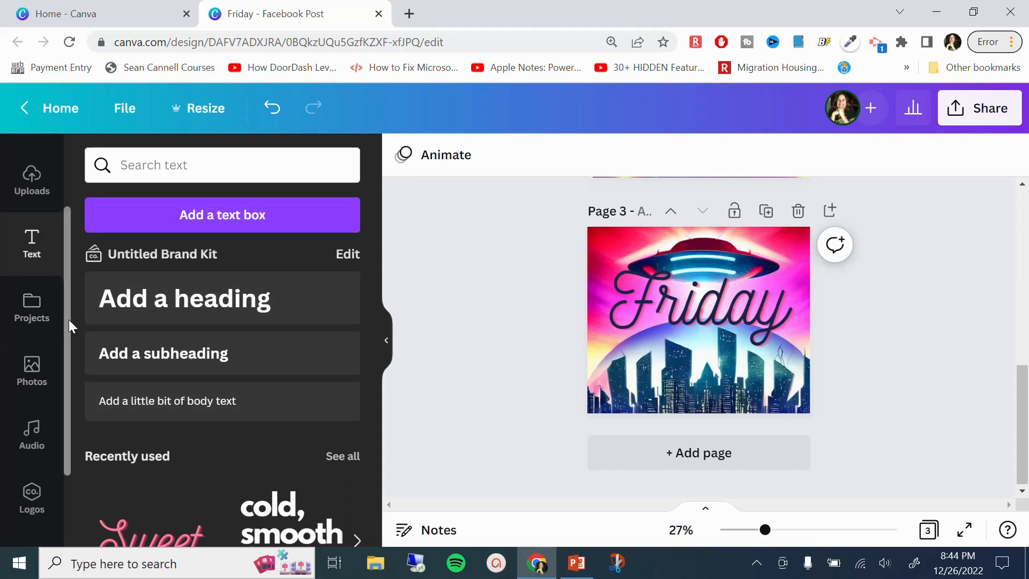
# Step: Search the elements for "star" and add the solid white star graphic to page 3
pyautogui.scroll(2, 69, 320)
pyautogui.click(32, 239)
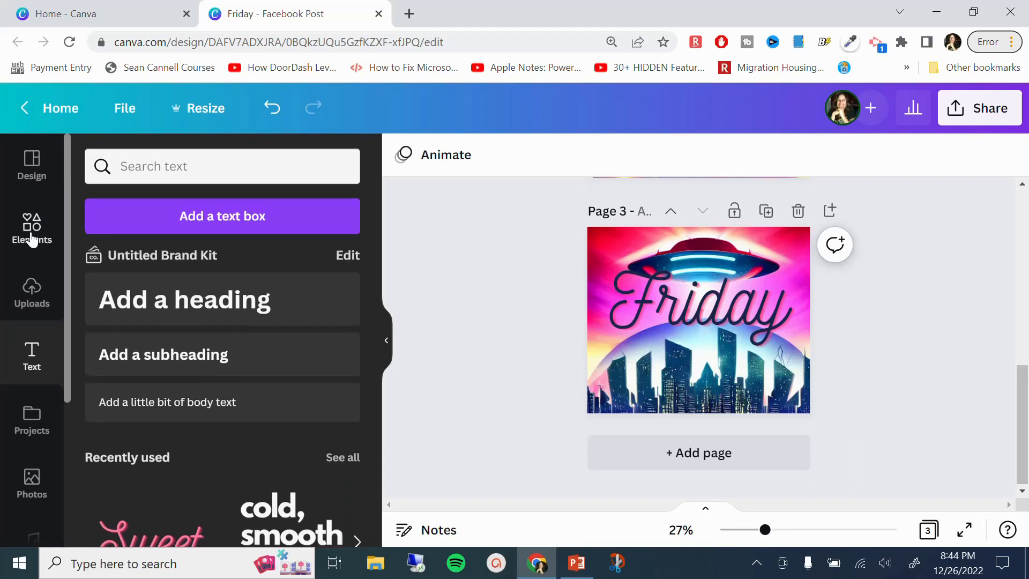
pyautogui.click(152, 162)
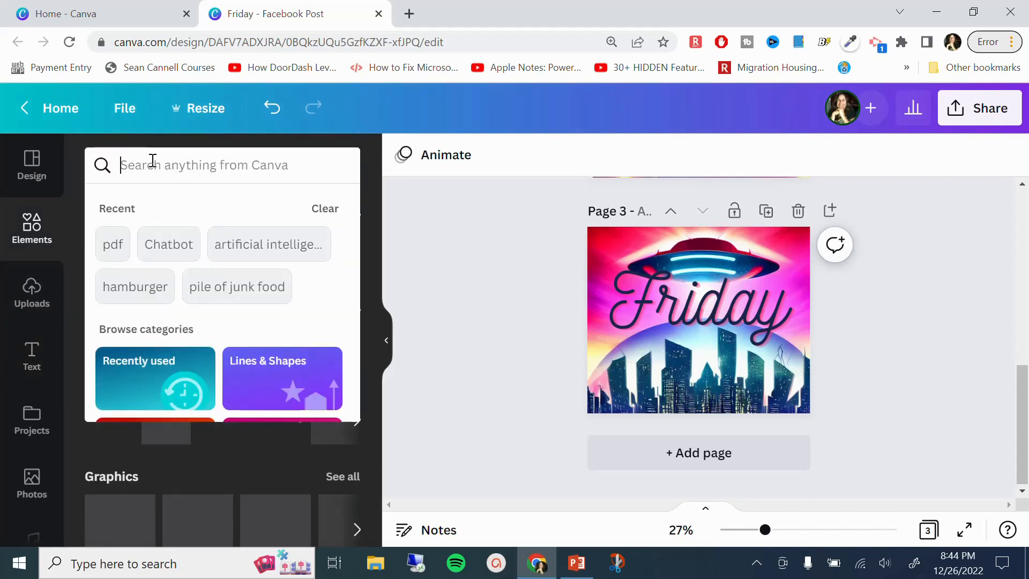
pyautogui.write('star')
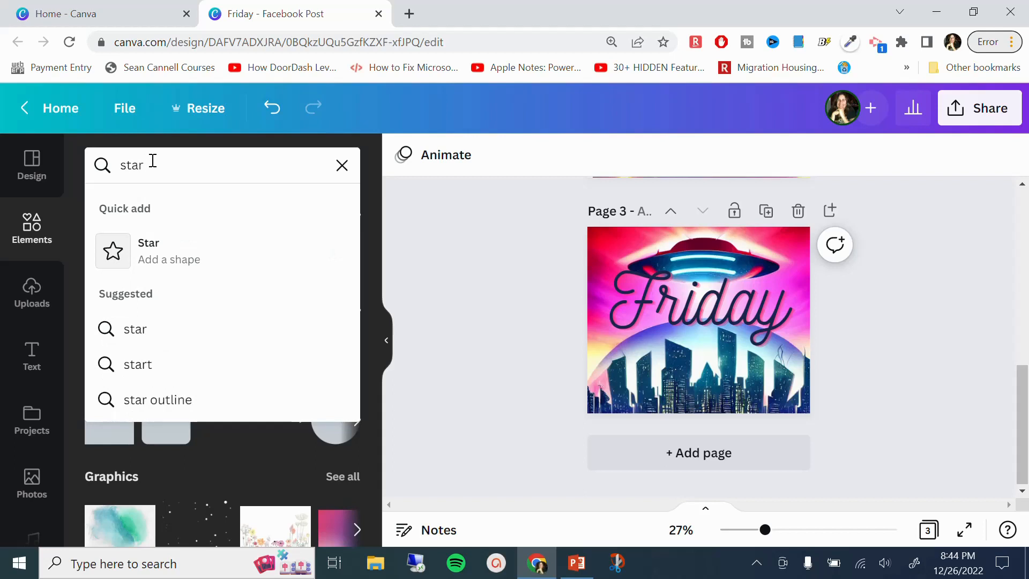
pyautogui.press('Return')
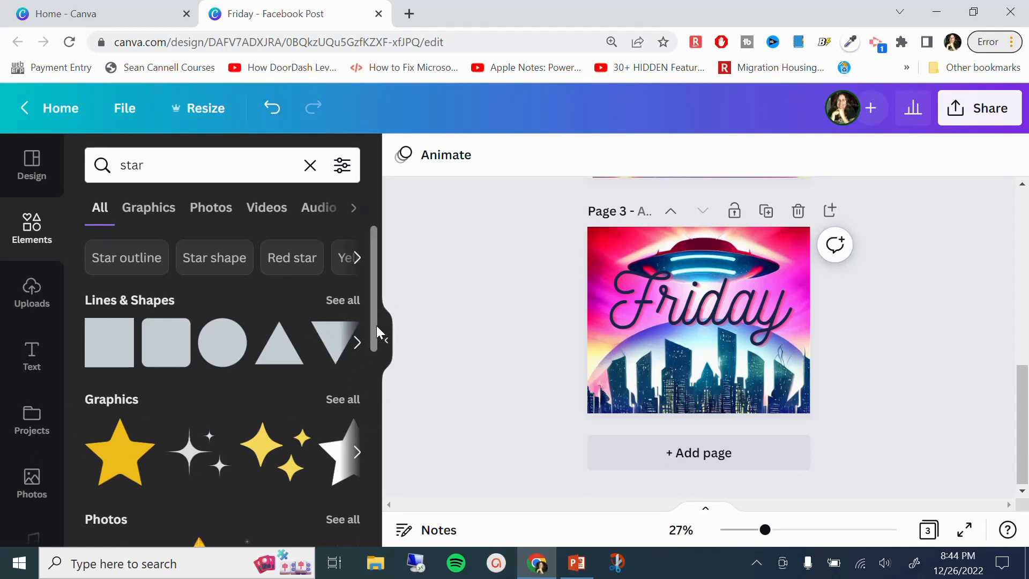
pyautogui.scroll(-2, 377, 330)
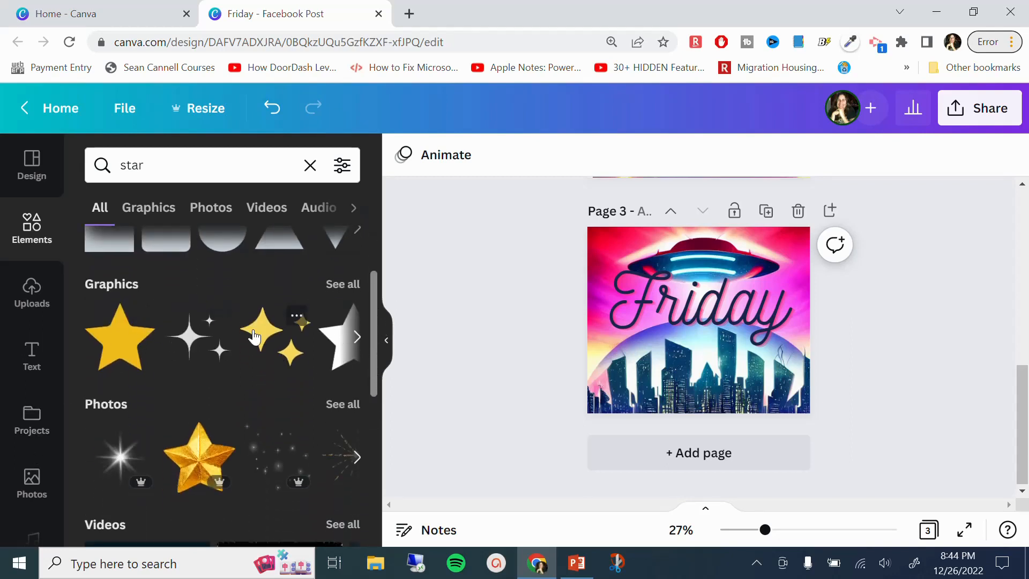
pyautogui.click(358, 343)
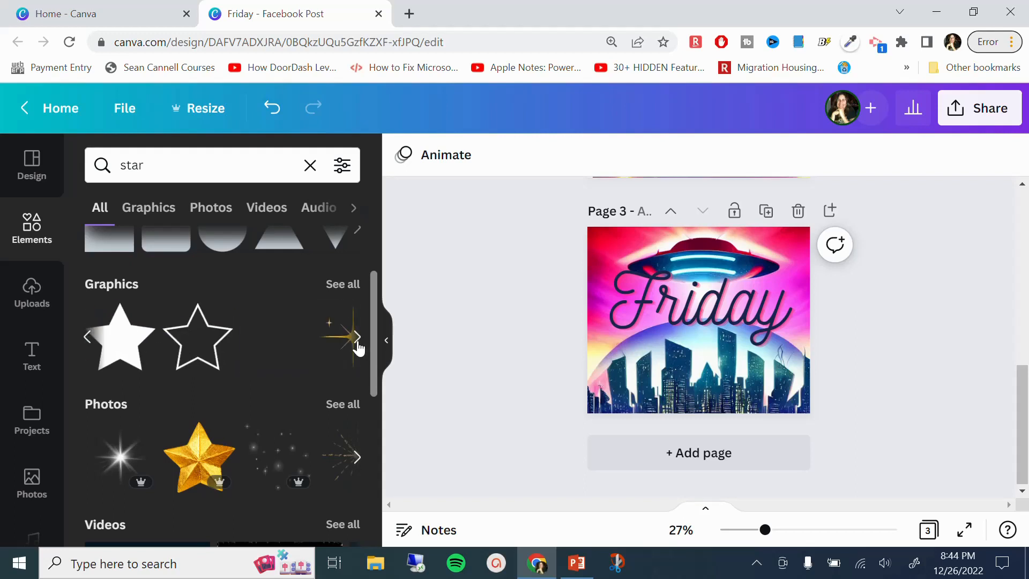
pyautogui.click(124, 343)
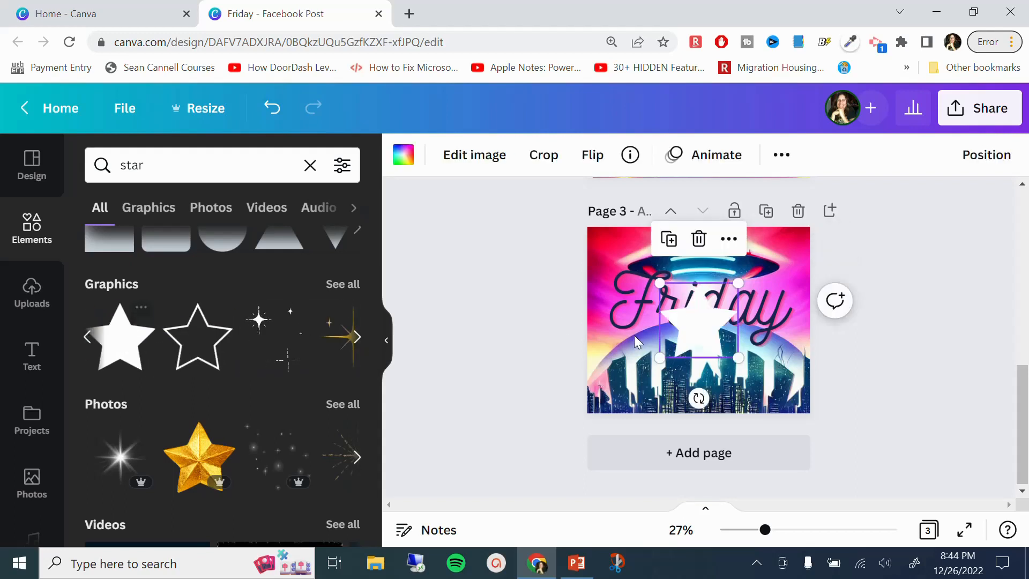
# Step: Shrink the white star to a small size and place it in the upper-right corner of the page 3 image
pyautogui.moveTo(688, 343); pyautogui.dragTo(618, 370)
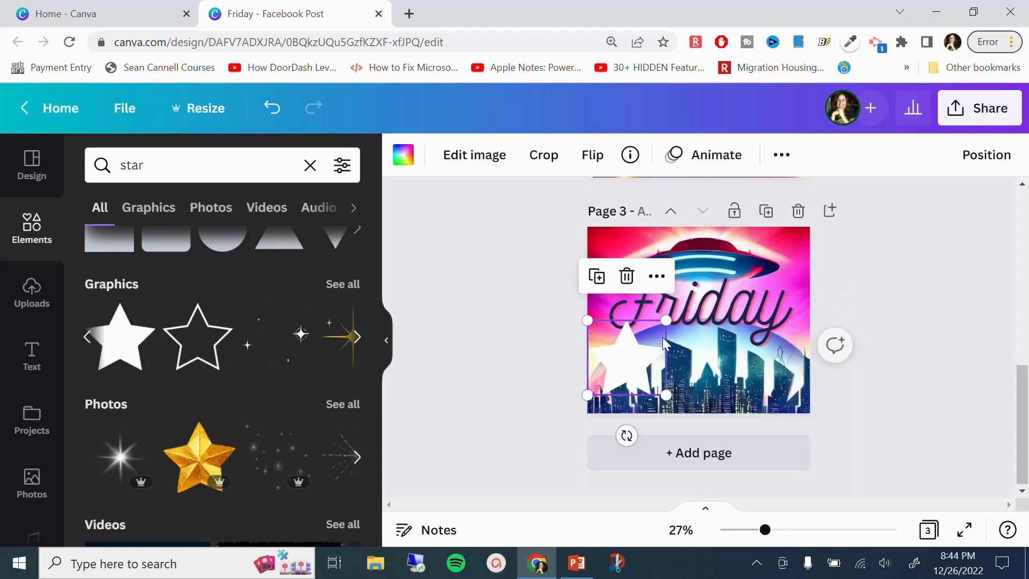
pyautogui.moveTo(666, 321); pyautogui.dragTo(792, 247)
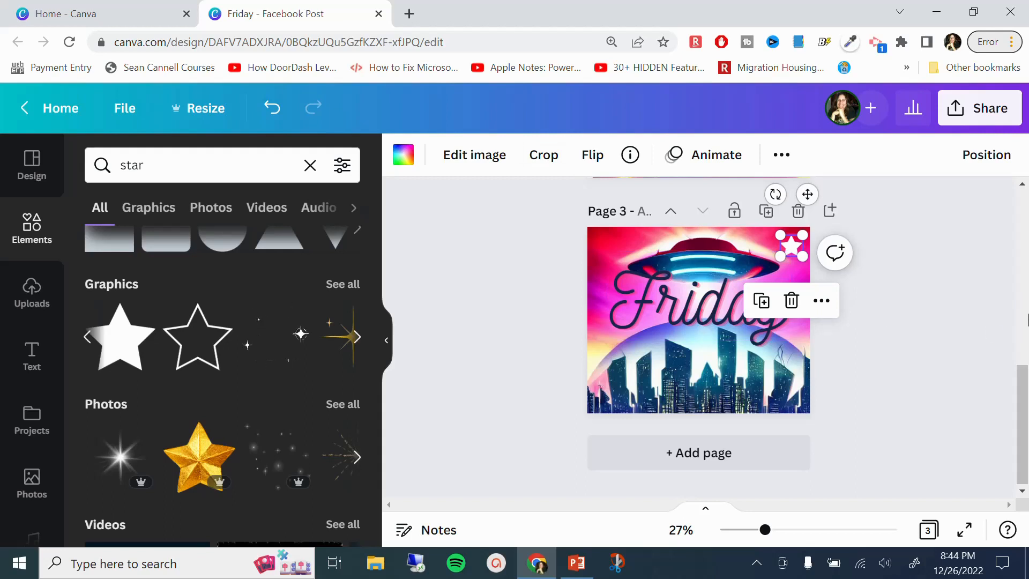
pyautogui.click(963, 330)
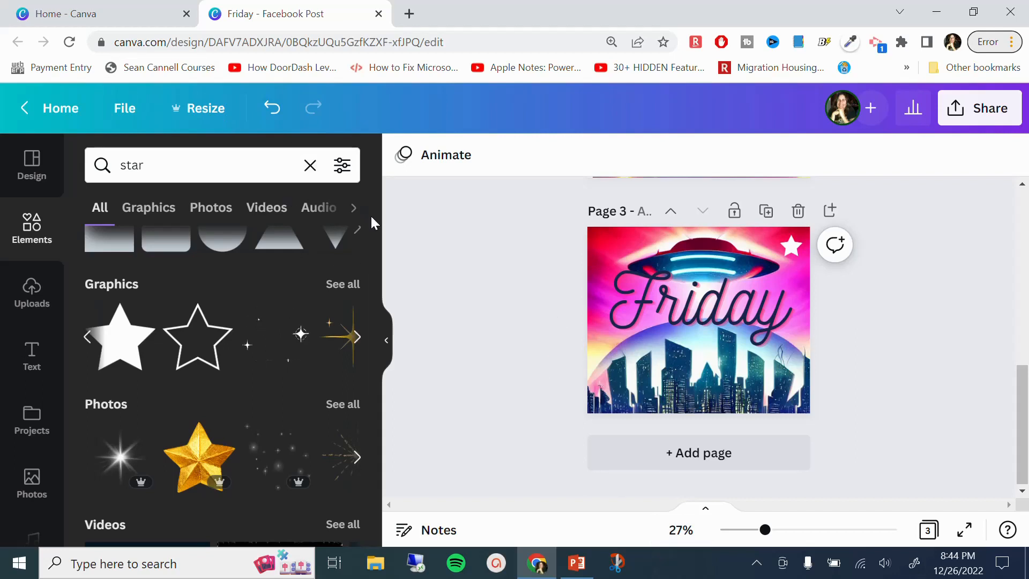
pyautogui.scroll(-6, 375, 313)
pyautogui.scroll(3, 353, 436)
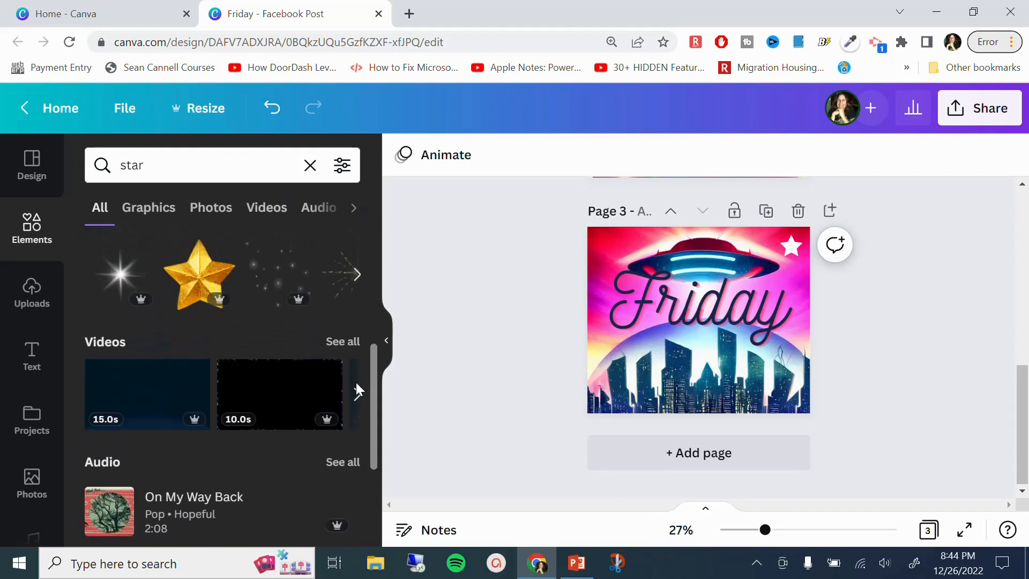
pyautogui.scroll(1, 353, 378)
pyautogui.scroll(2, 350, 370)
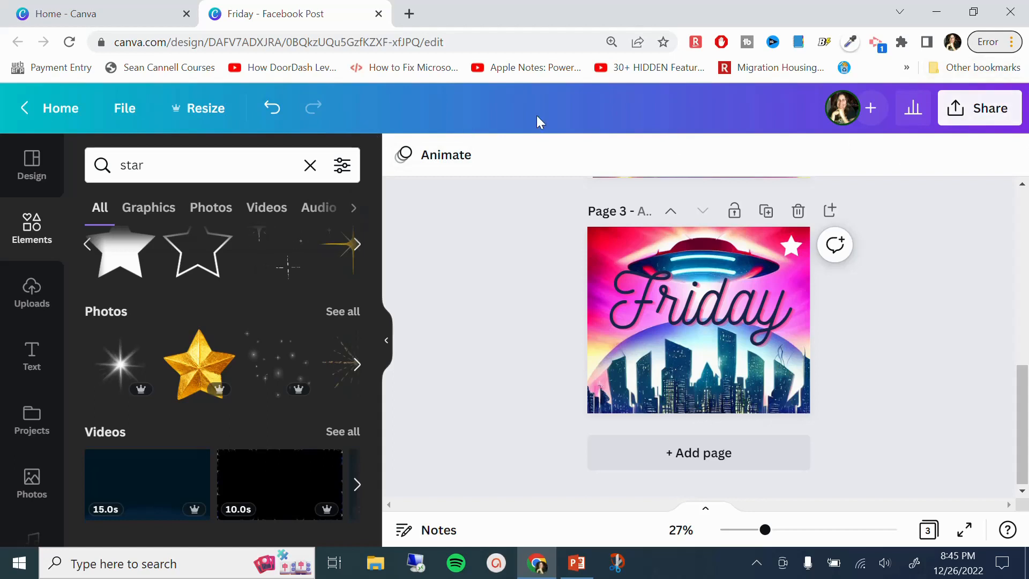
# Step: Open the design's download settings, keep PNG as the file type and set the size multiplier to 1.5
pyautogui.click(964, 114)
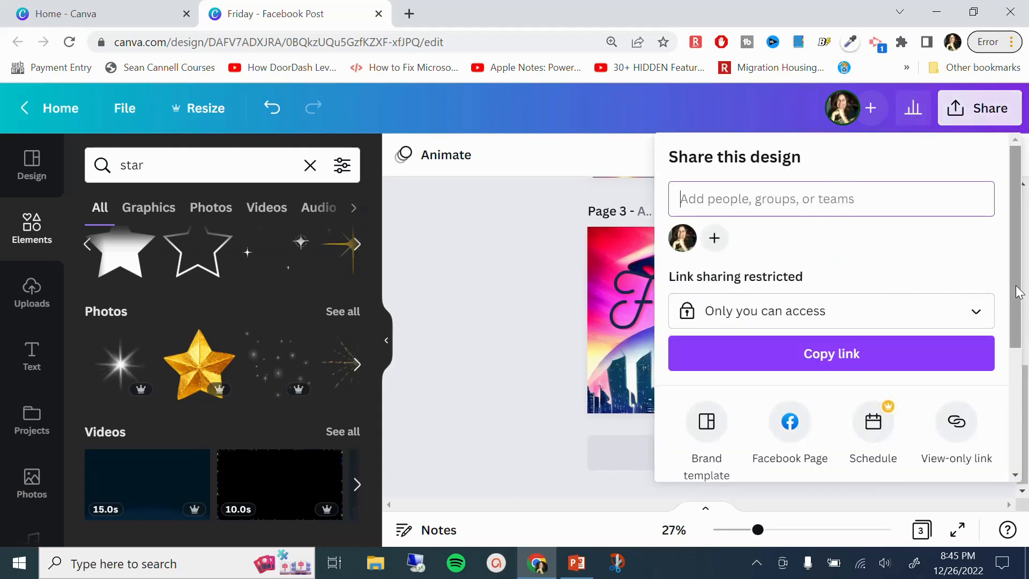
pyautogui.scroll(-3, 1018, 292)
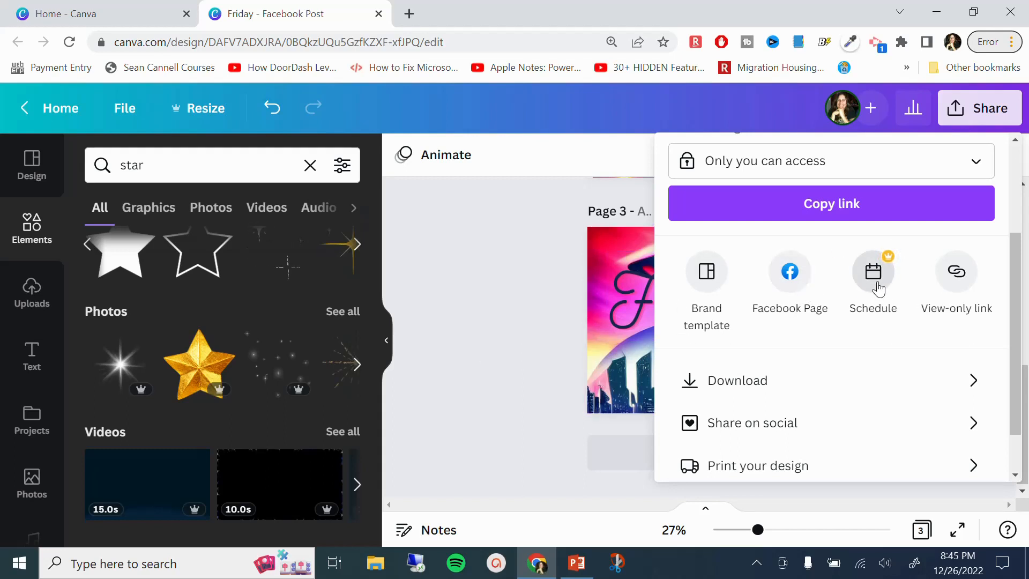
pyautogui.scroll(-1, 1016, 350)
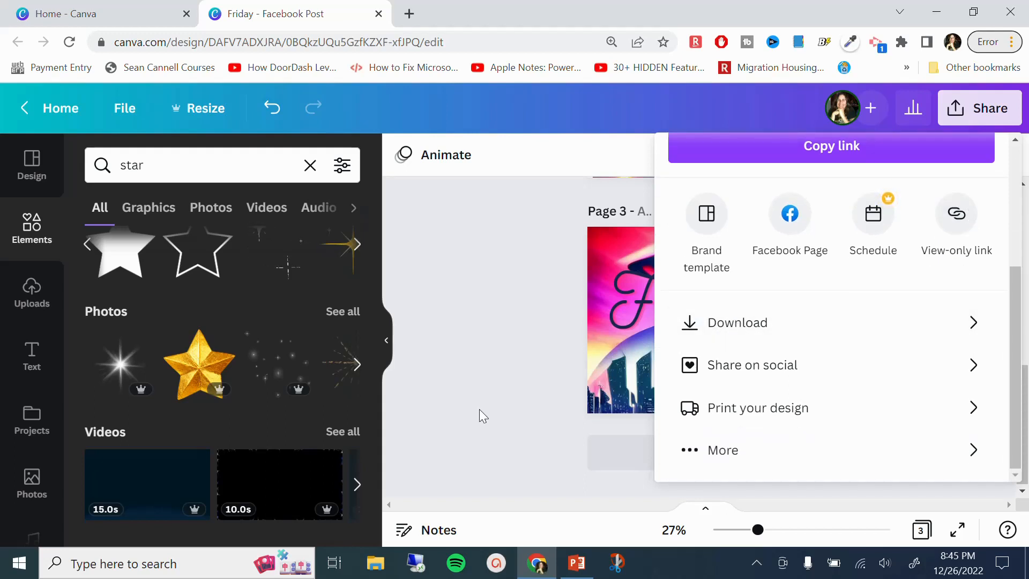
pyautogui.click(772, 322)
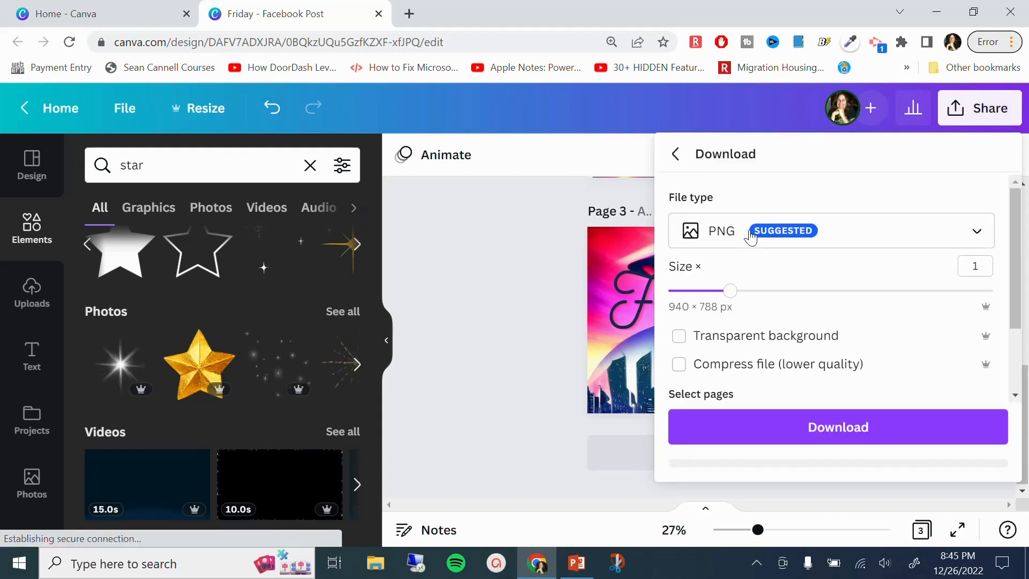
pyautogui.click(980, 237)
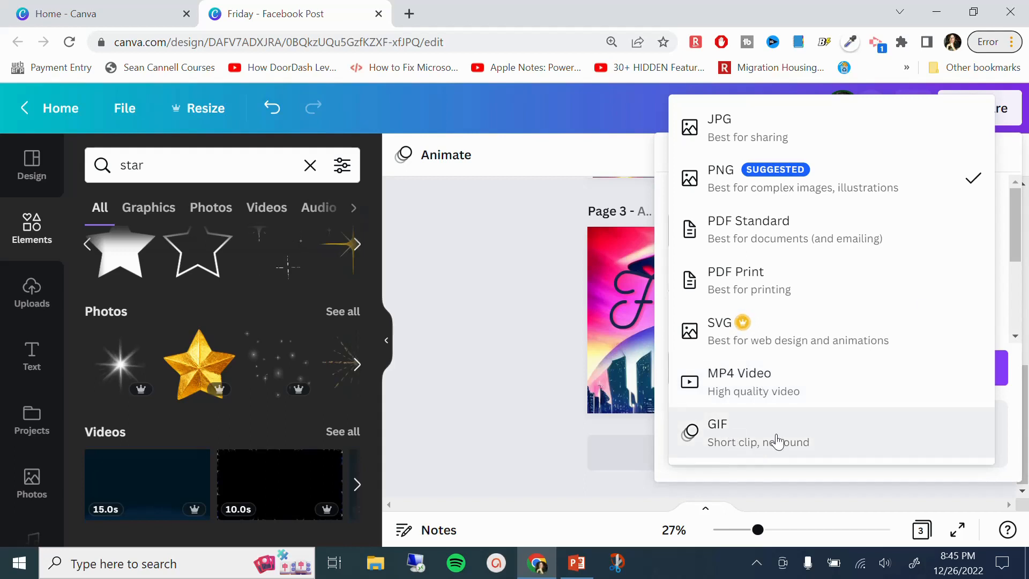
pyautogui.click(863, 194)
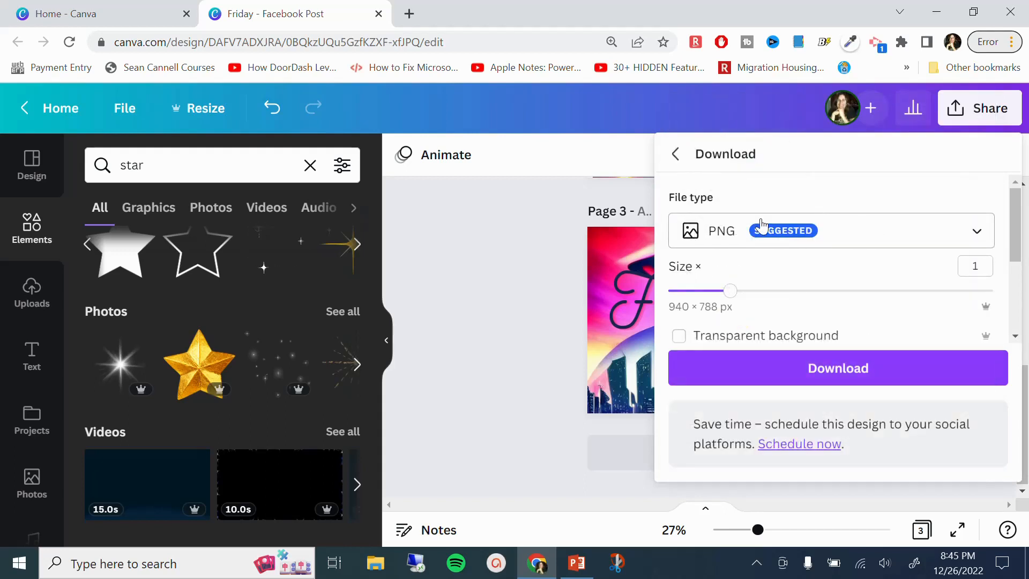
pyautogui.moveTo(729, 303); pyautogui.dragTo(794, 309)
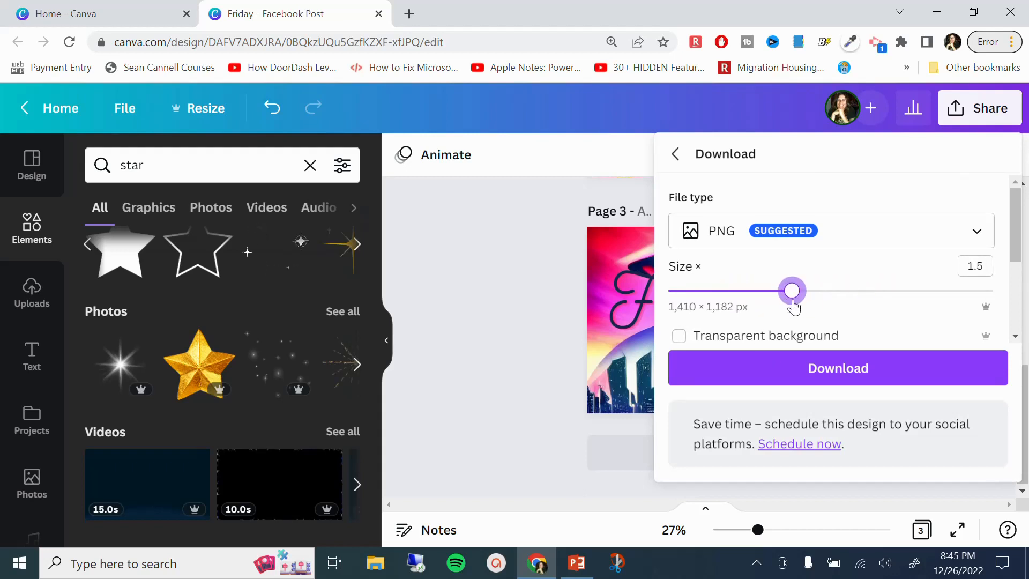
# Step: Limit the download to pages 1–2 by excluding page 3, and close the download settings and the feedback prompt
pyautogui.scroll(-2, 900, 321)
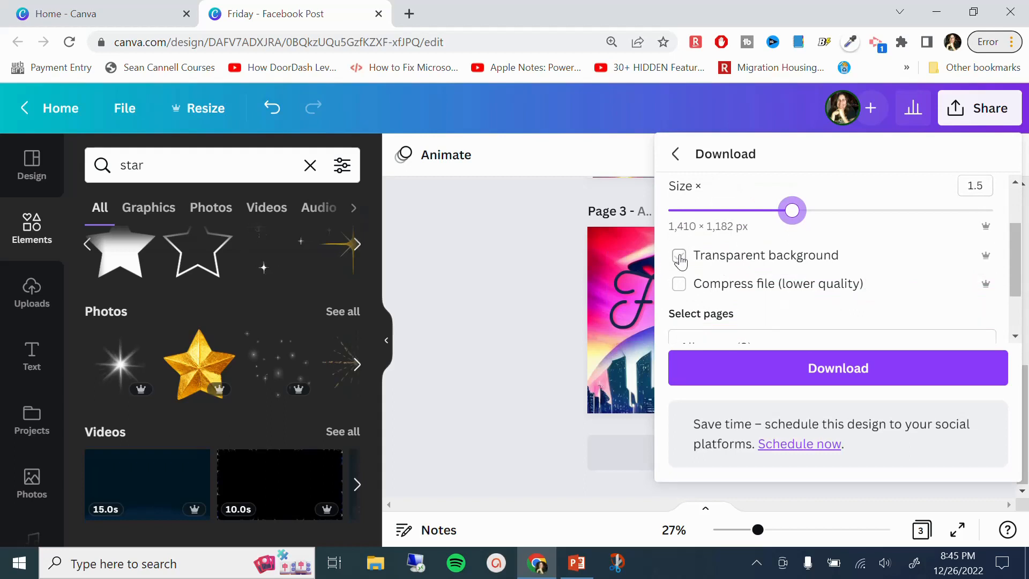
pyautogui.click(679, 284)
pyautogui.scroll(-2, 823, 287)
pyautogui.scroll(3, 821, 280)
pyautogui.scroll(-3, 742, 313)
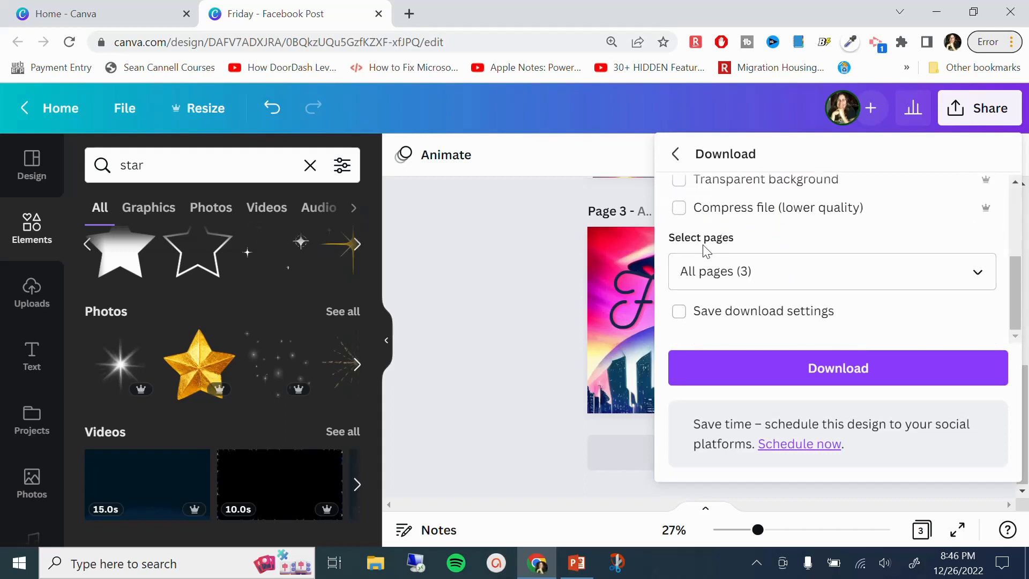
pyautogui.click(974, 274)
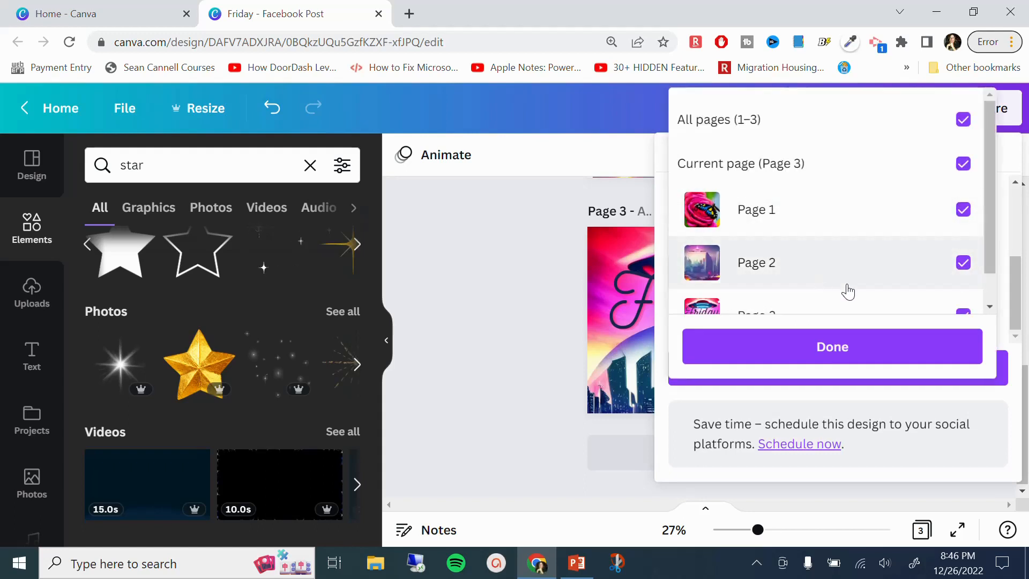
pyautogui.scroll(-1, 816, 272)
pyautogui.click(732, 289)
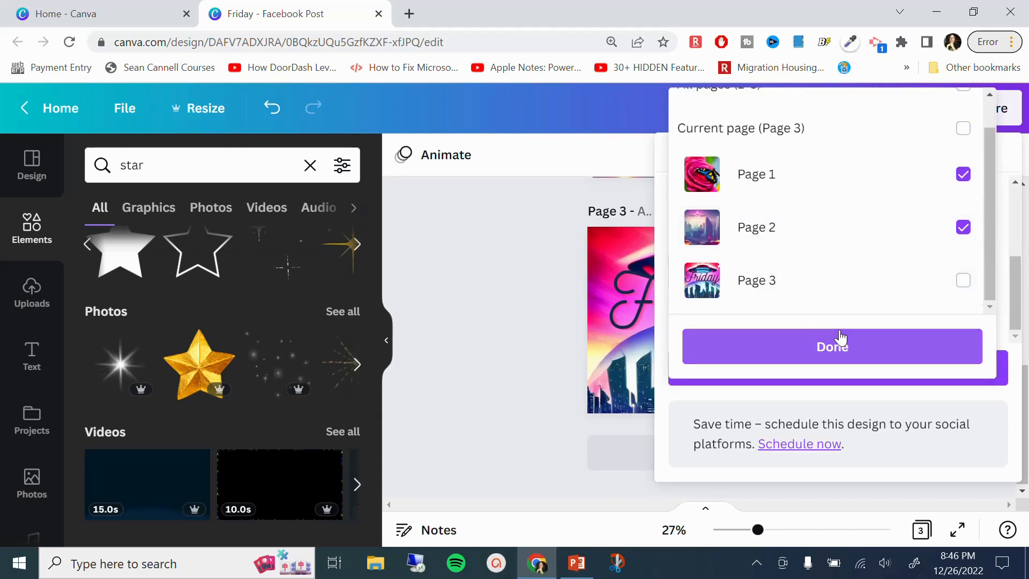
pyautogui.click(828, 345)
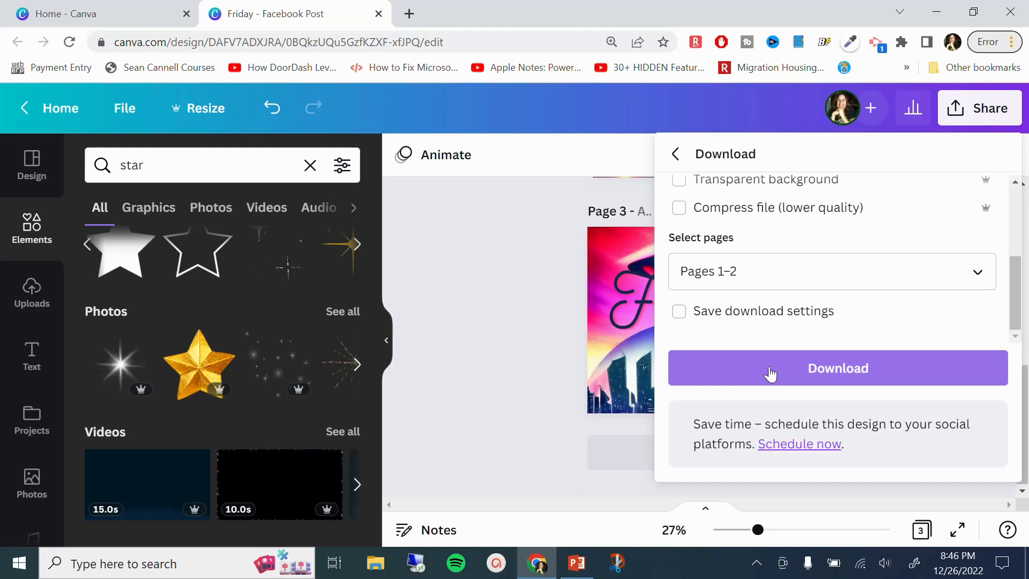
pyautogui.click(479, 341)
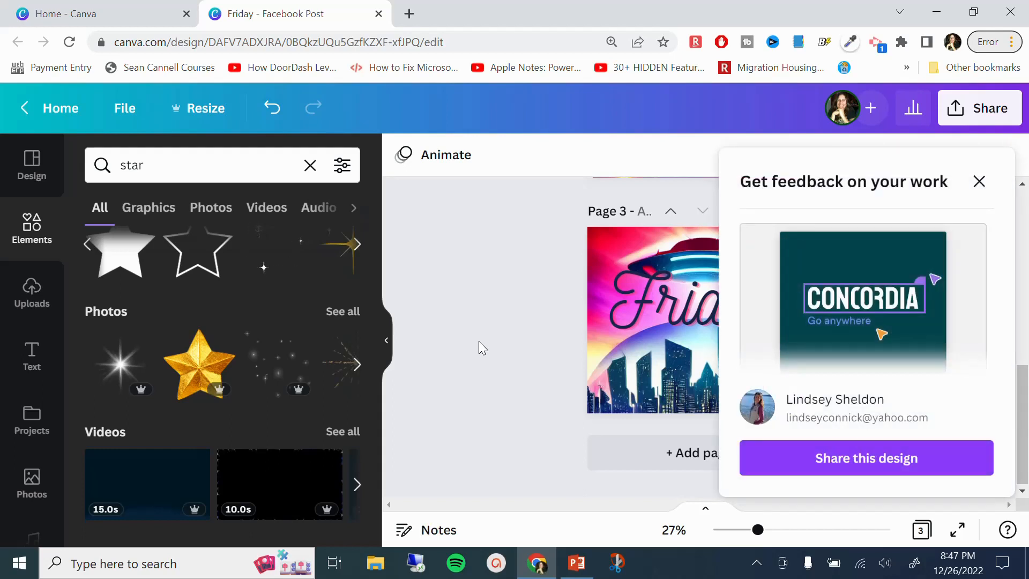
pyautogui.click(977, 180)
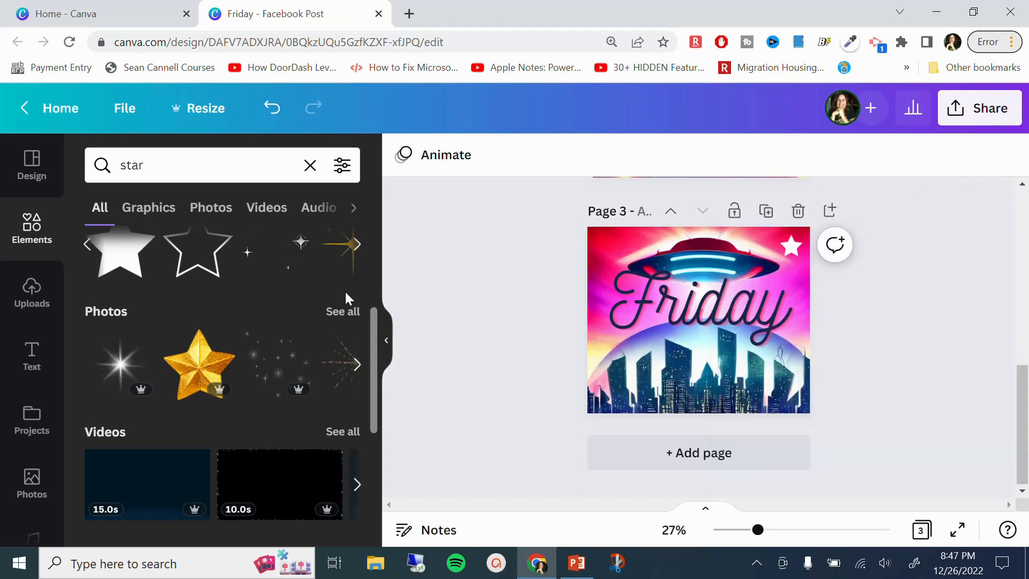